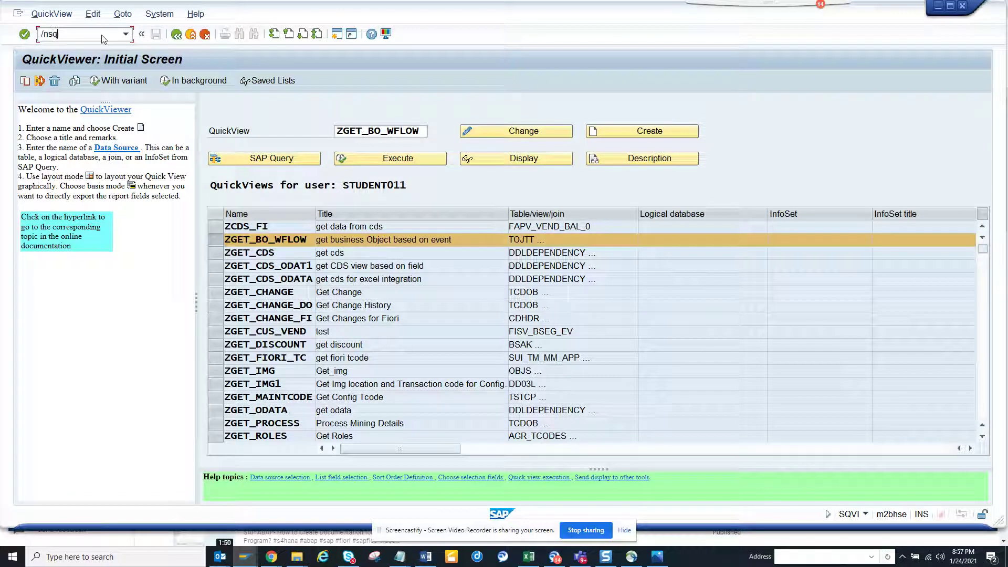
# - Start QuickViewer with /nsqvi and open the ZGET_BO_WFLOW QuickView
pyautogui.write('vi')
pyautogui.press('Return')
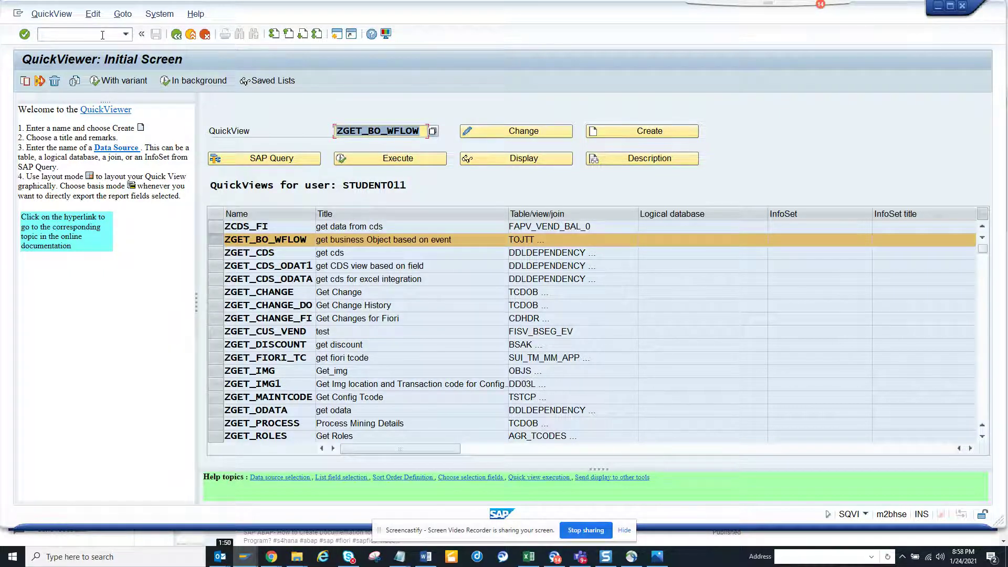
pyautogui.click(489, 159)
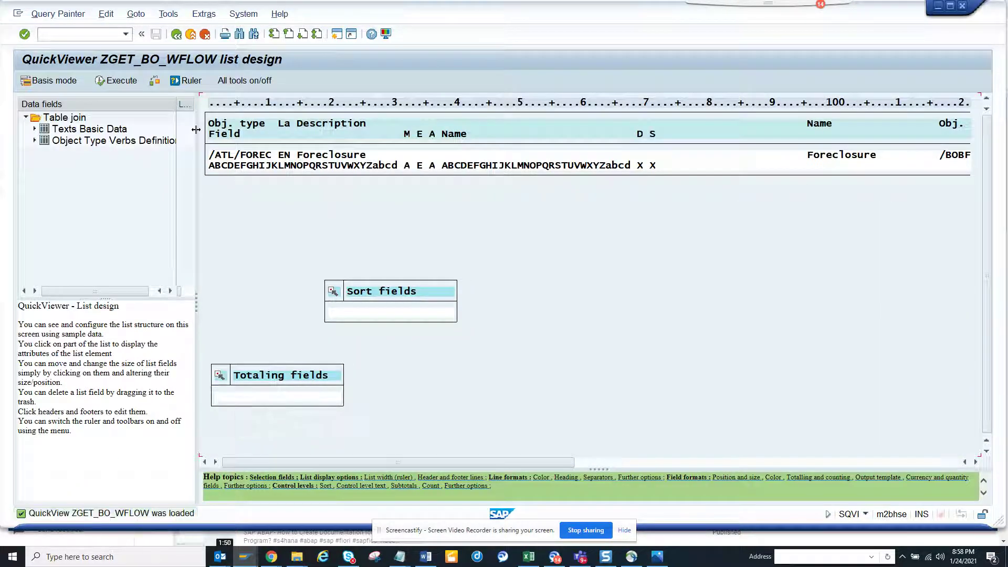
# - Display the TOJTT–SWOTDV table join in Basis mode, zoom in six times, then return
pyautogui.click(69, 82)
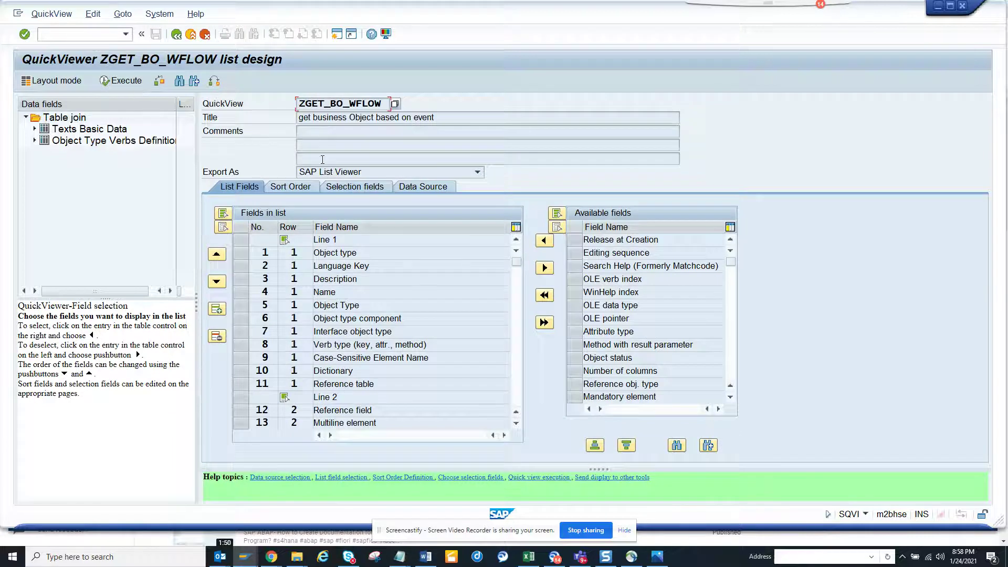
pyautogui.click(421, 188)
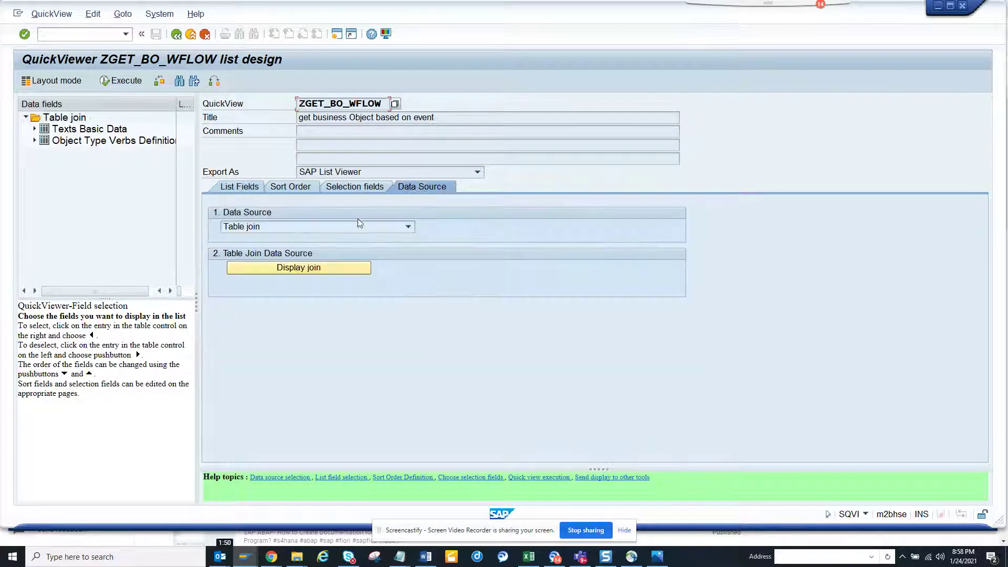
pyautogui.click(324, 263)
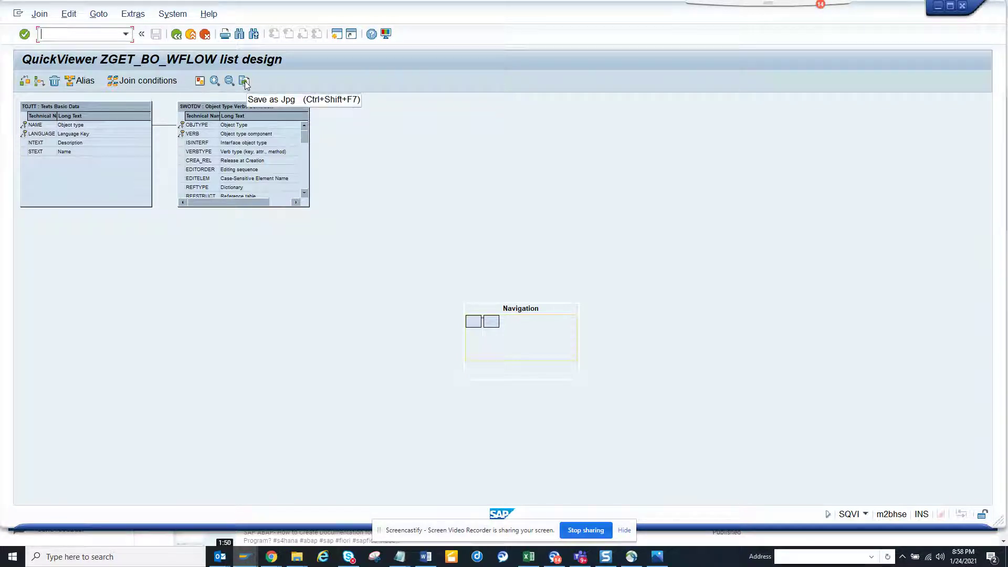
pyautogui.click(214, 82)
pyautogui.click(215, 81)
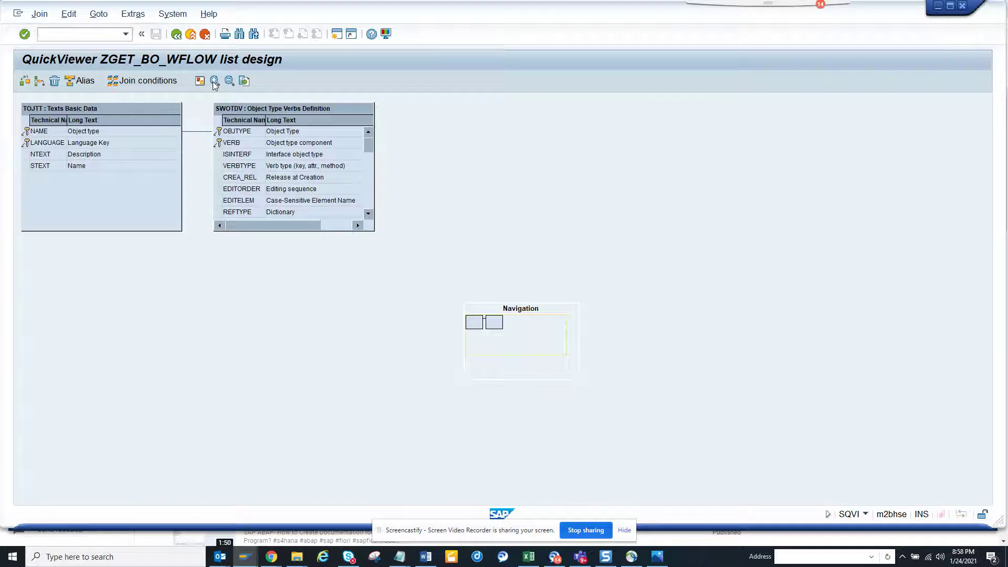
pyautogui.click(215, 81)
pyautogui.click(214, 82)
pyautogui.click(215, 81)
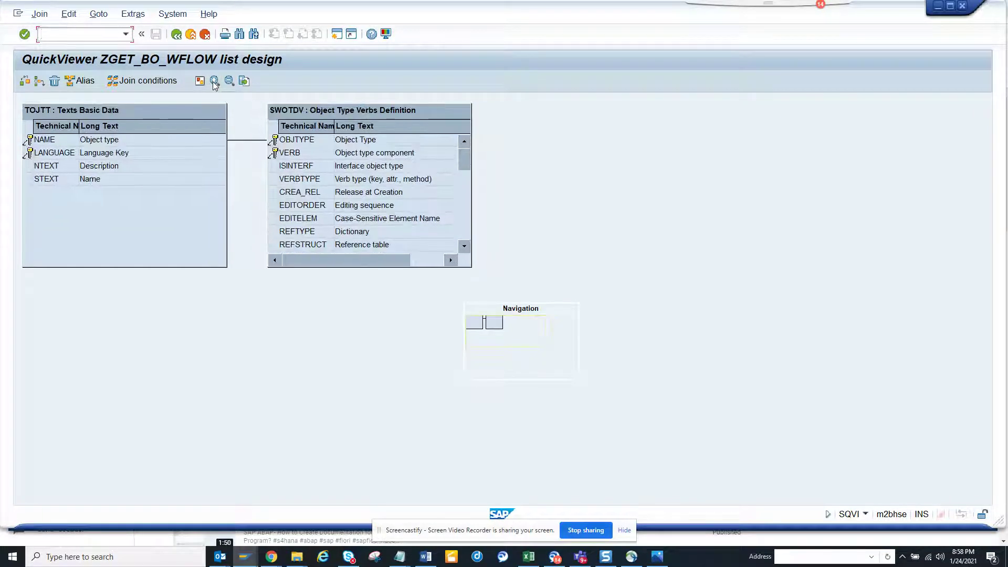
pyautogui.click(214, 81)
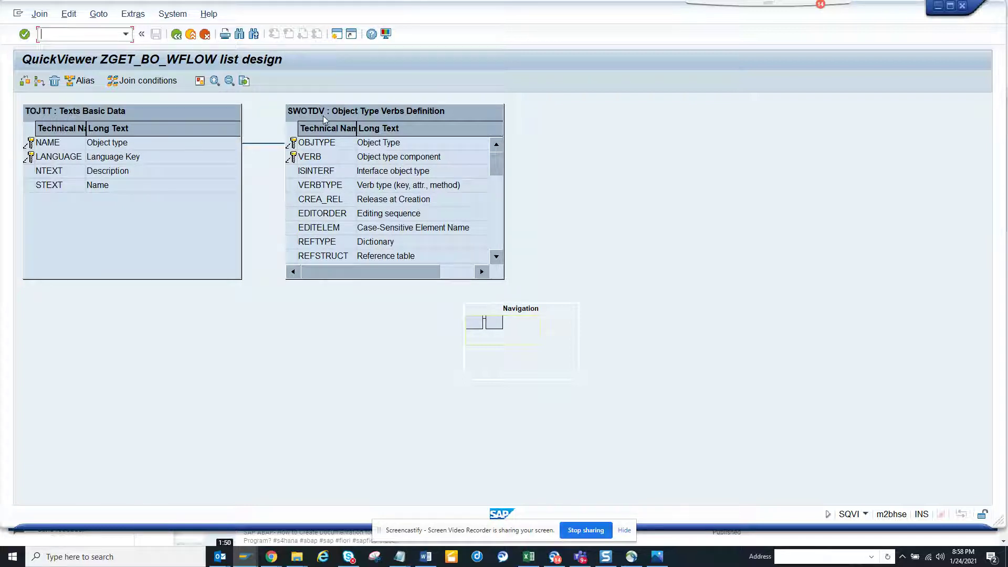
pyautogui.click(177, 34)
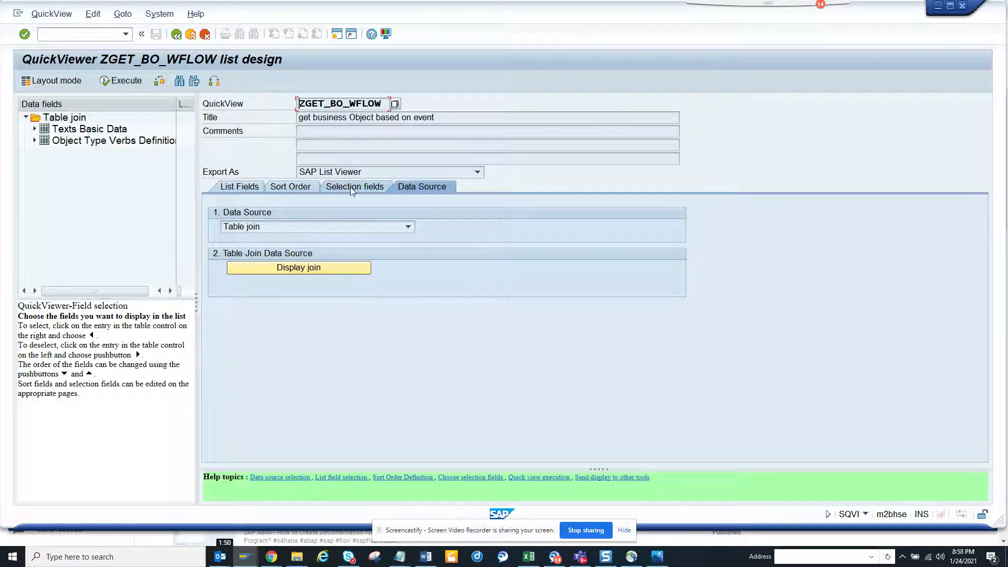
# - Show the 13 selection fields by technical name, highlighting TOJTT-NAME and SWOTDV-SYNCHRON
pyautogui.click(354, 186)
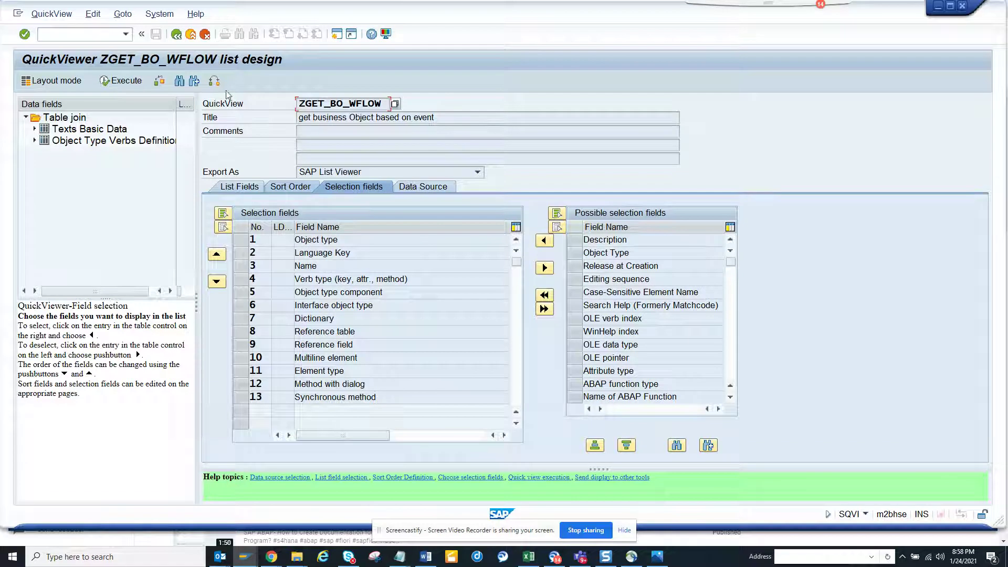
pyautogui.click(214, 81)
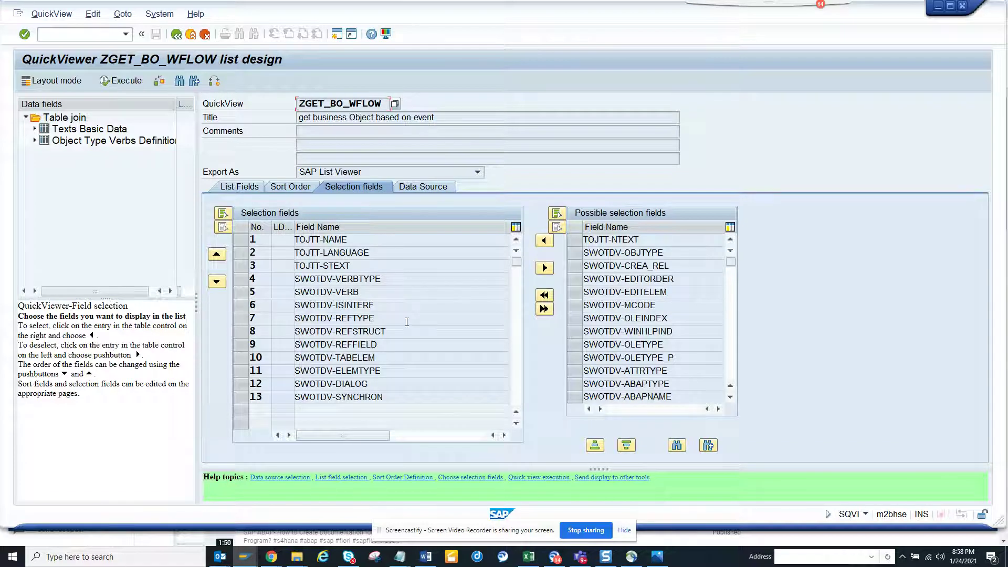
pyautogui.moveTo(374, 240); pyautogui.dragTo(299, 243)
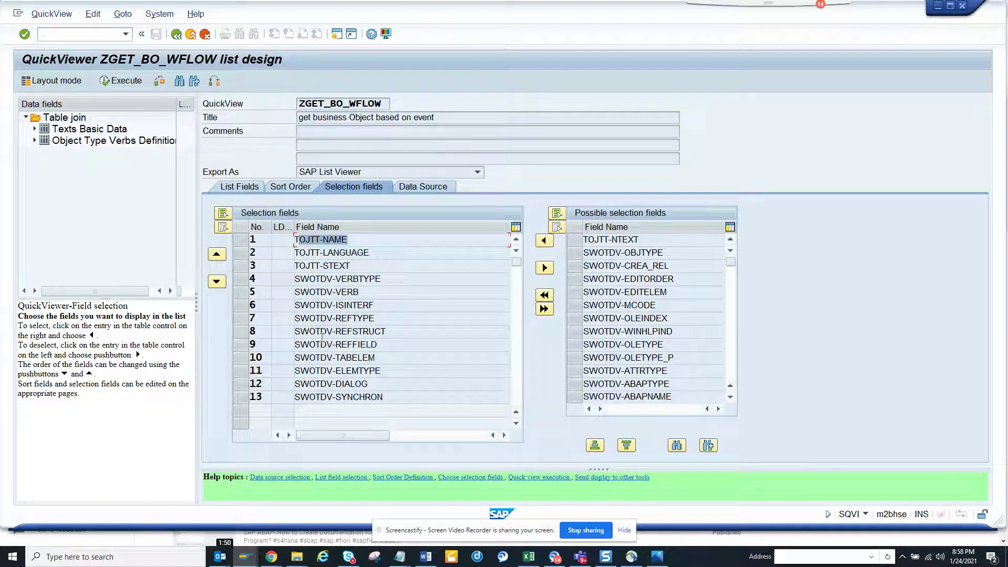
pyautogui.doubleClick(405, 402)
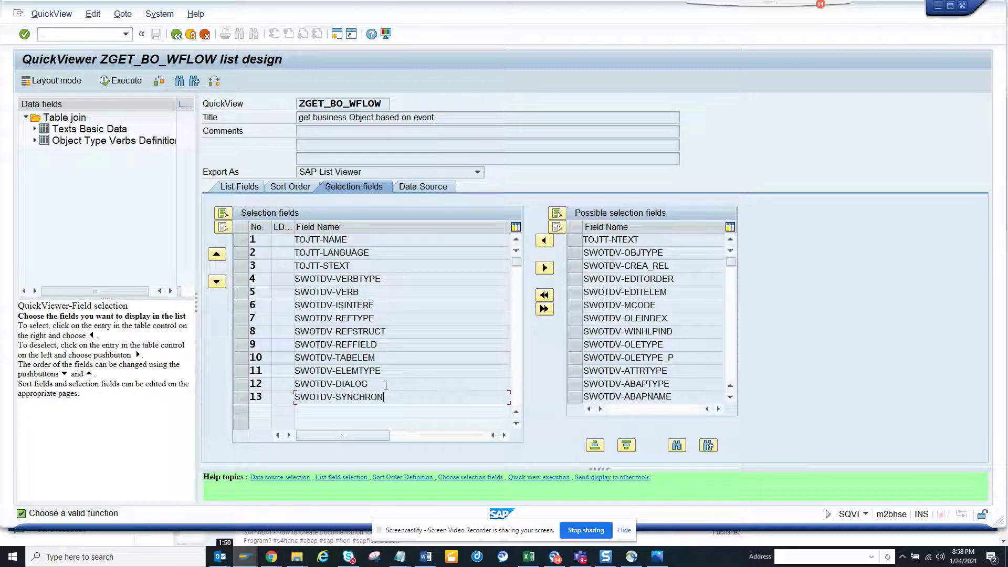
pyautogui.moveTo(385, 398); pyautogui.dragTo(344, 340)
pyautogui.moveTo(407, 398); pyautogui.dragTo(284, 387)
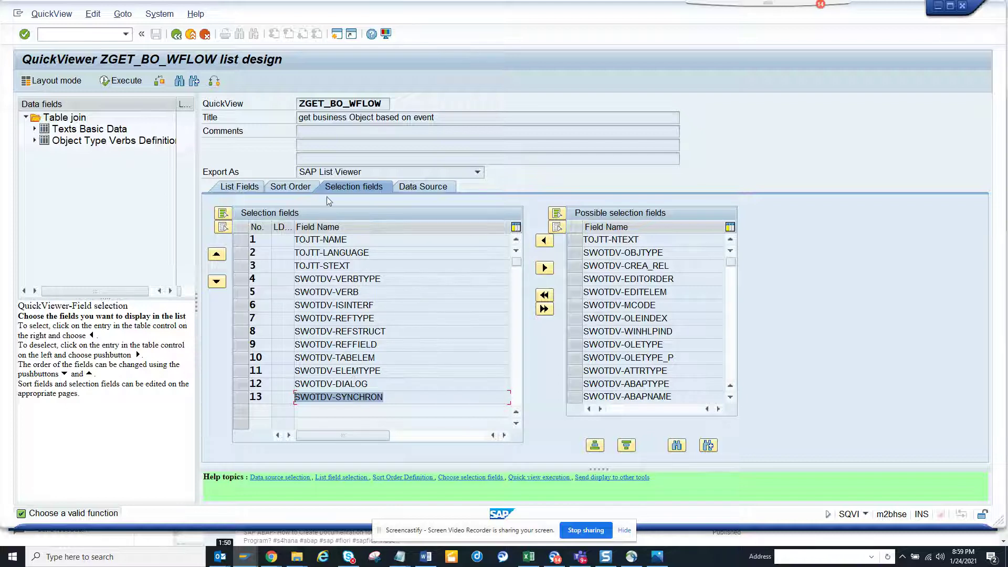
# - List all 18 output fields by technical name down to SWOTDV-SYNCHRON, then execute the QuickView
pyautogui.click(248, 186)
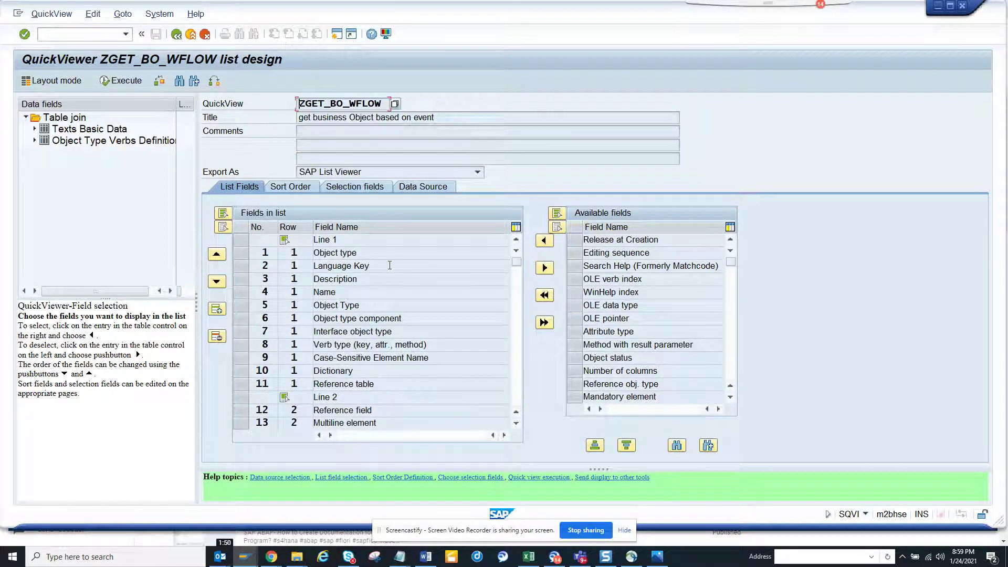
pyautogui.click(213, 81)
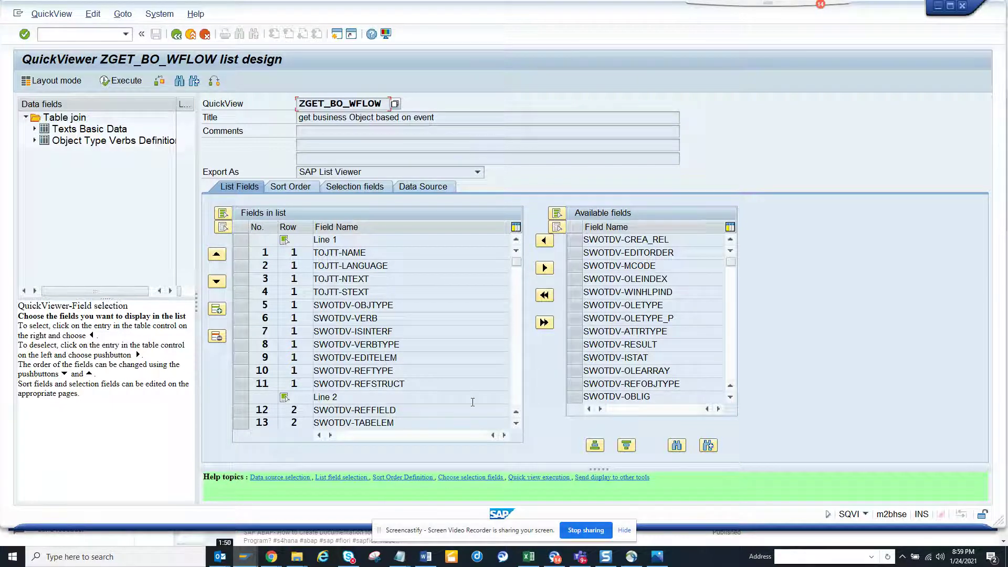
pyautogui.click(516, 423)
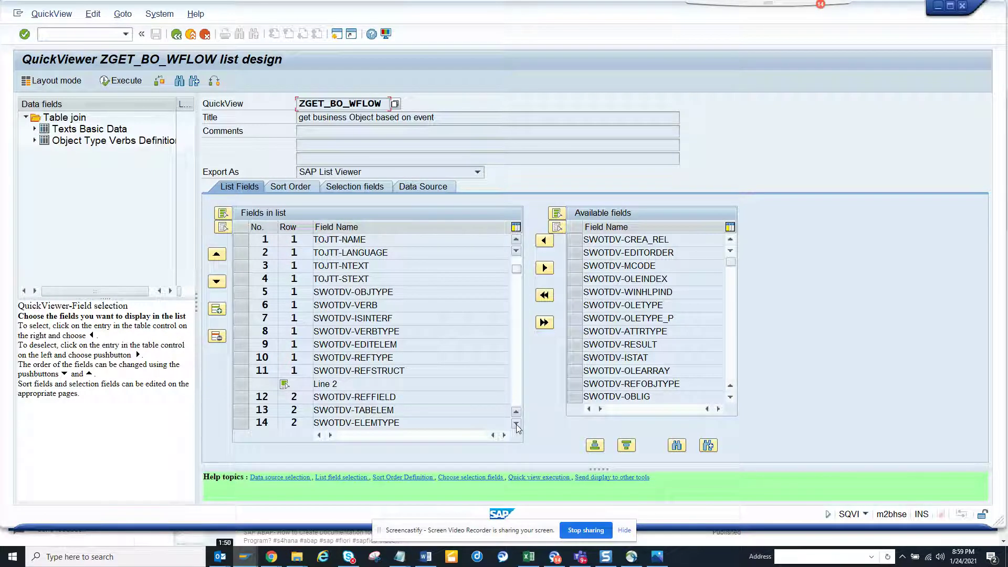
pyautogui.click(516, 425)
pyautogui.click(516, 424)
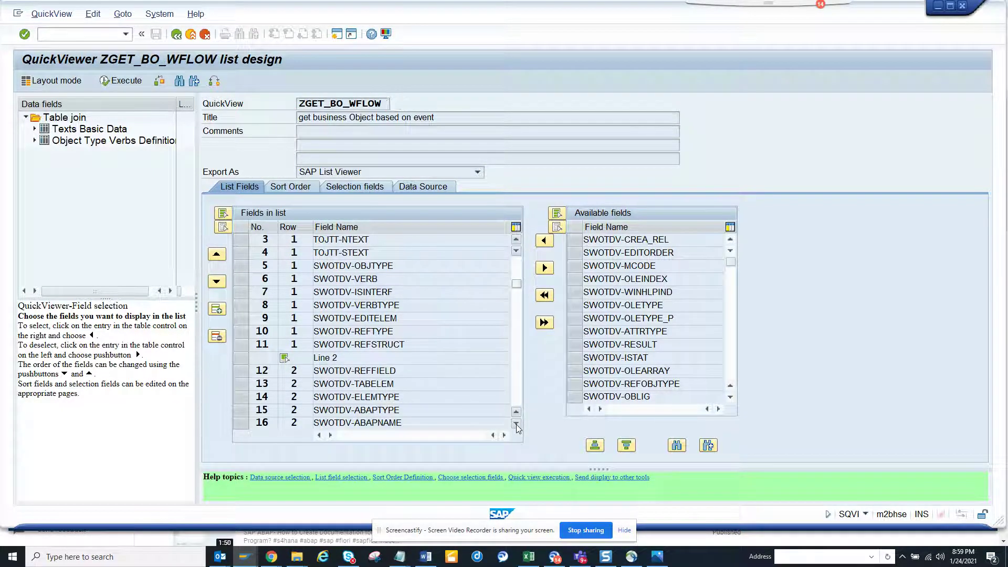
pyautogui.click(517, 424)
pyautogui.click(516, 424)
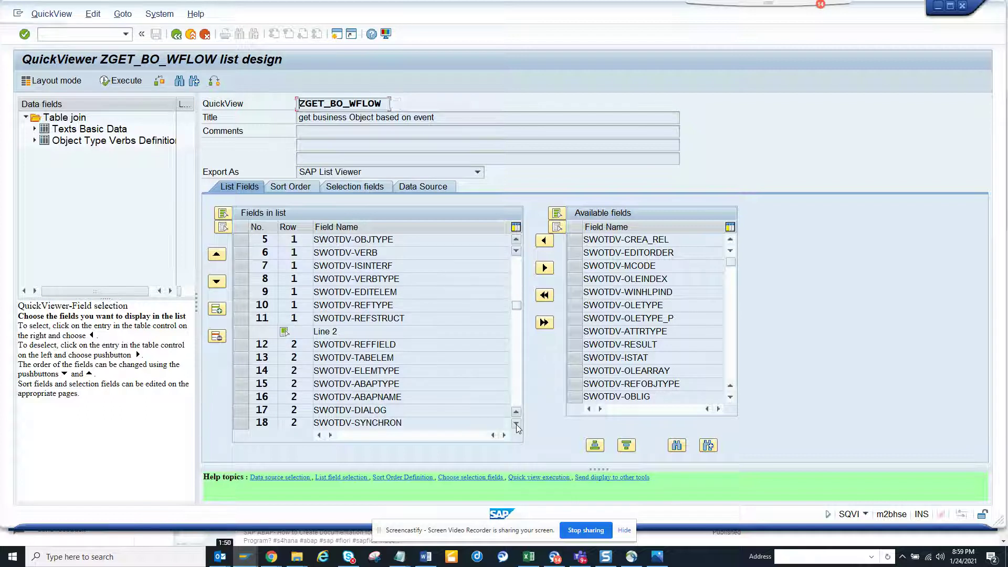
pyautogui.click(516, 425)
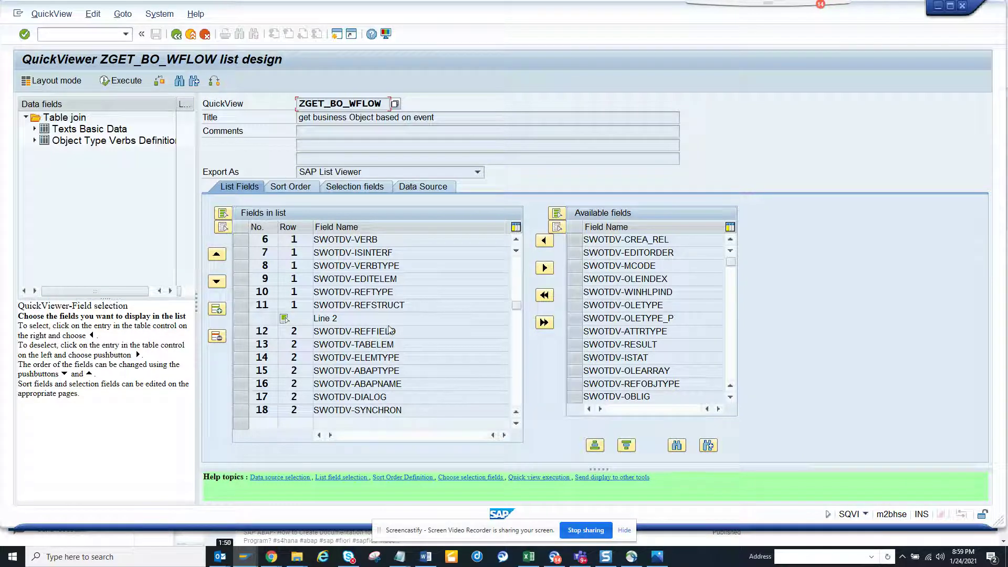
pyautogui.click(131, 81)
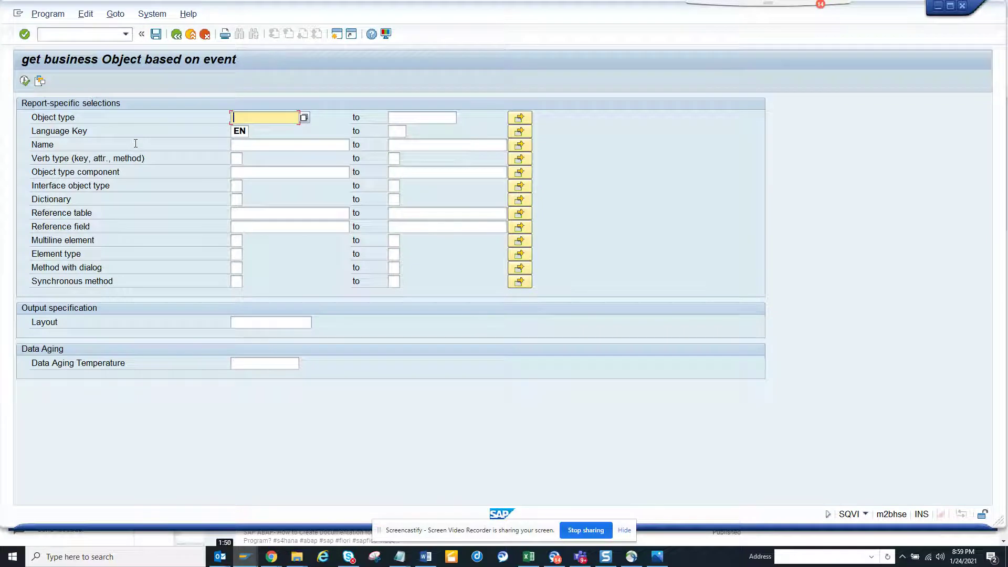
# - Run the report with Reference field belnr, listing objects like BKPF, BSEG and BUS2081
pyautogui.click(135, 143)
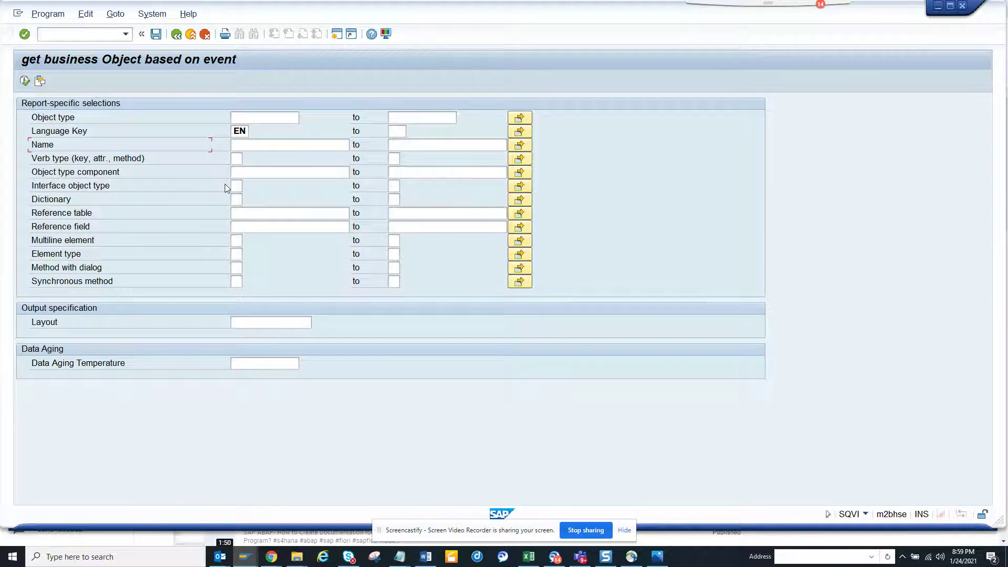
pyautogui.click(259, 226)
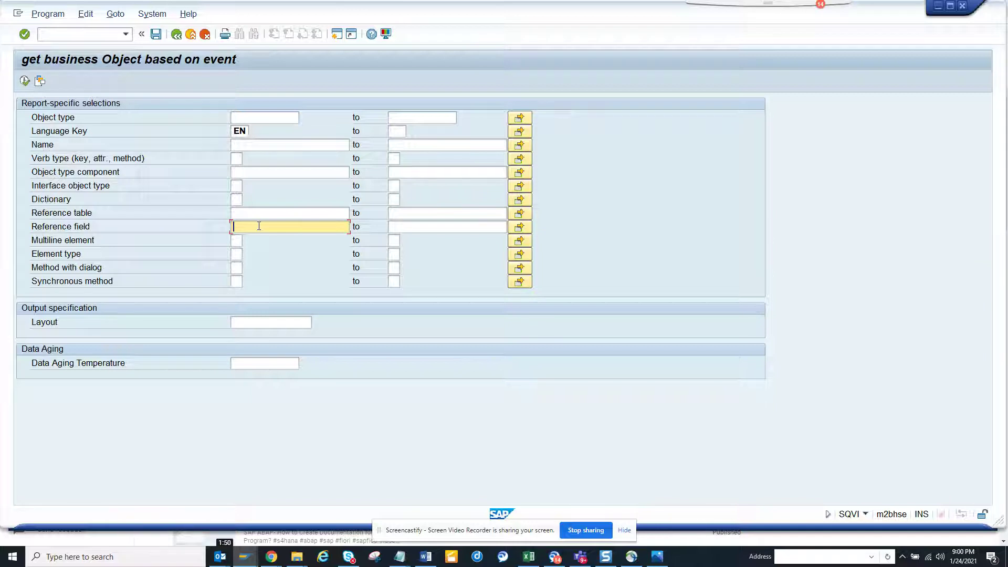
pyautogui.write('belnr')
pyautogui.click(25, 81)
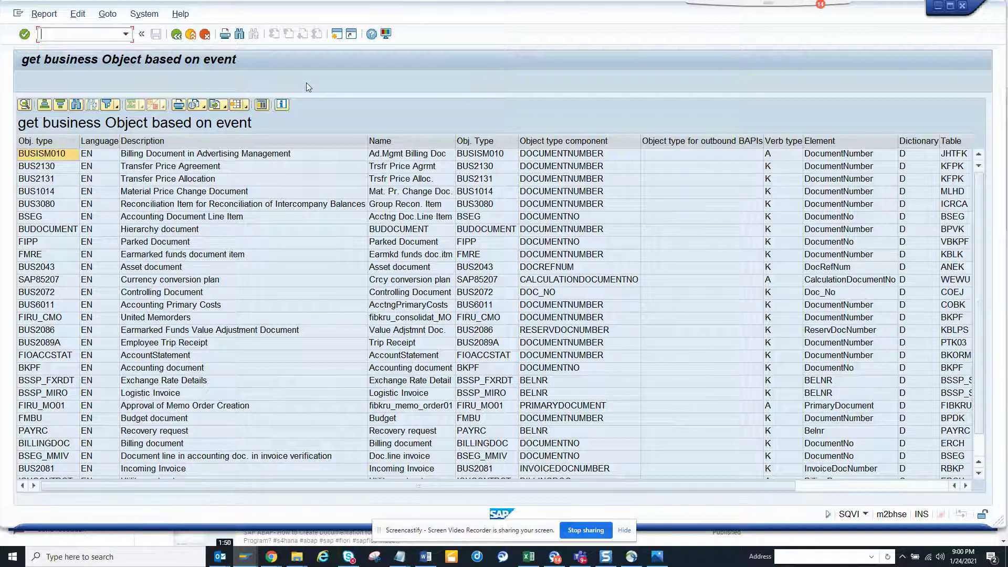
# - Rerun the BELNR search with verb type K (Key field), then return to selection
pyautogui.click(176, 35)
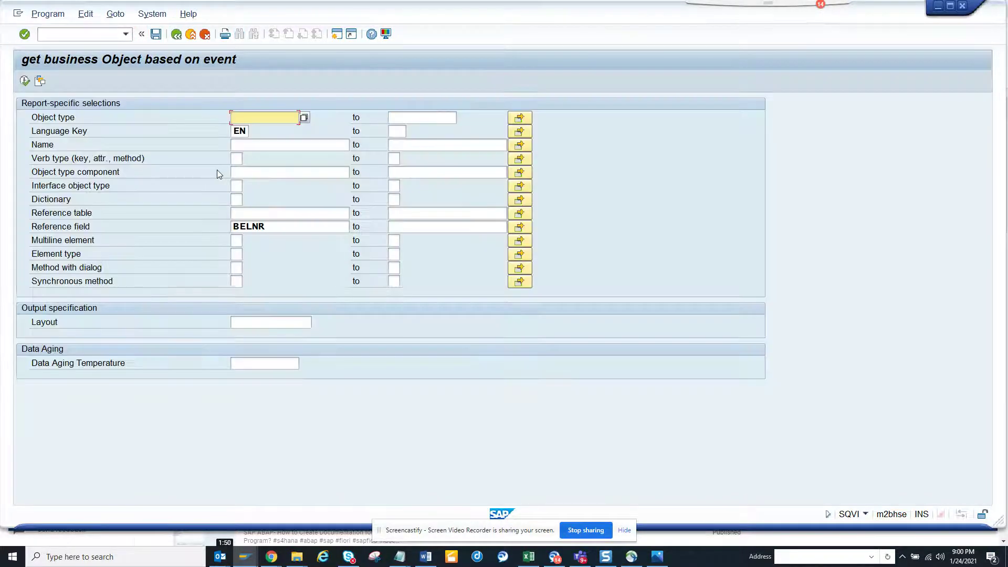
pyautogui.click(242, 157)
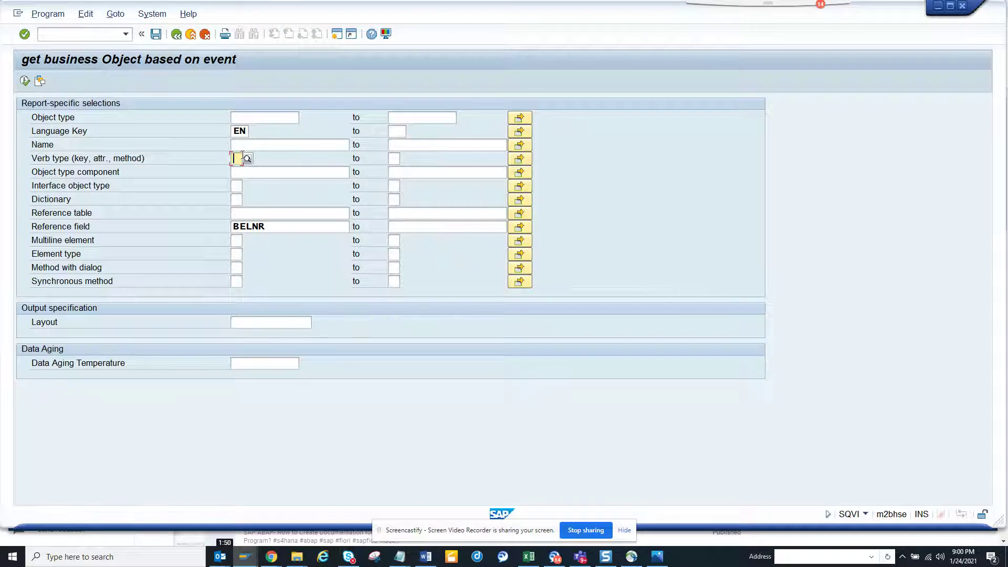
pyautogui.write('K')
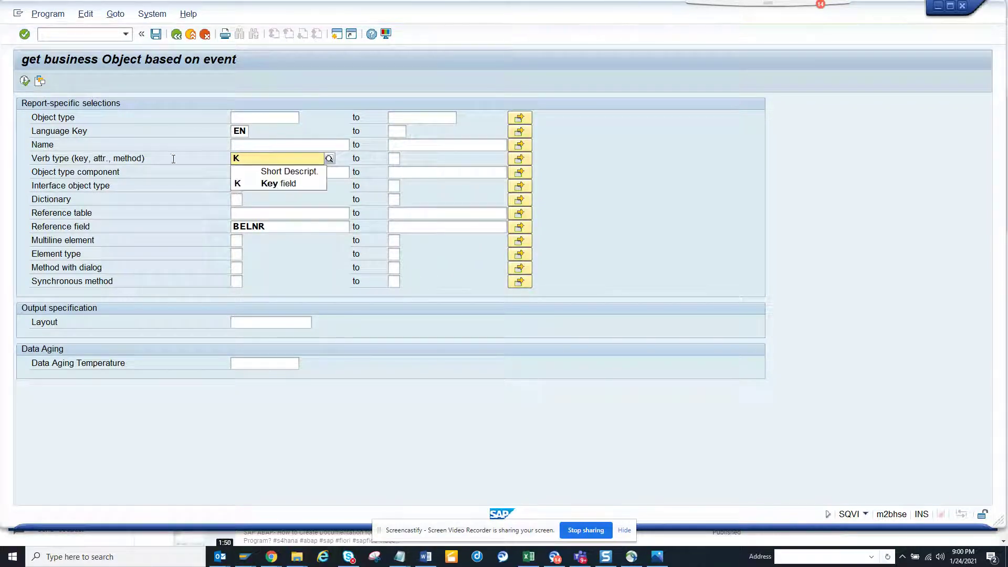
pyautogui.click(271, 184)
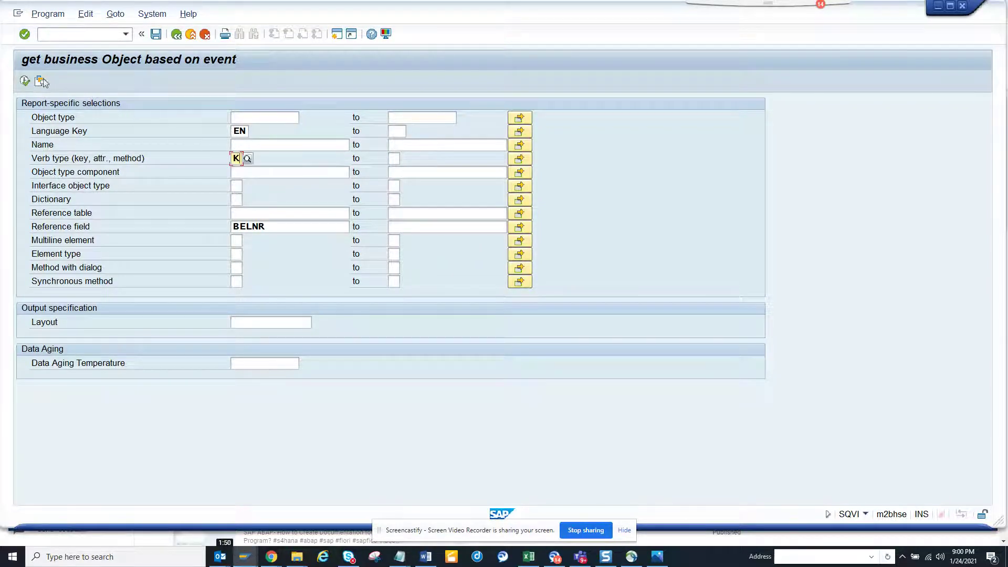
pyautogui.click(25, 80)
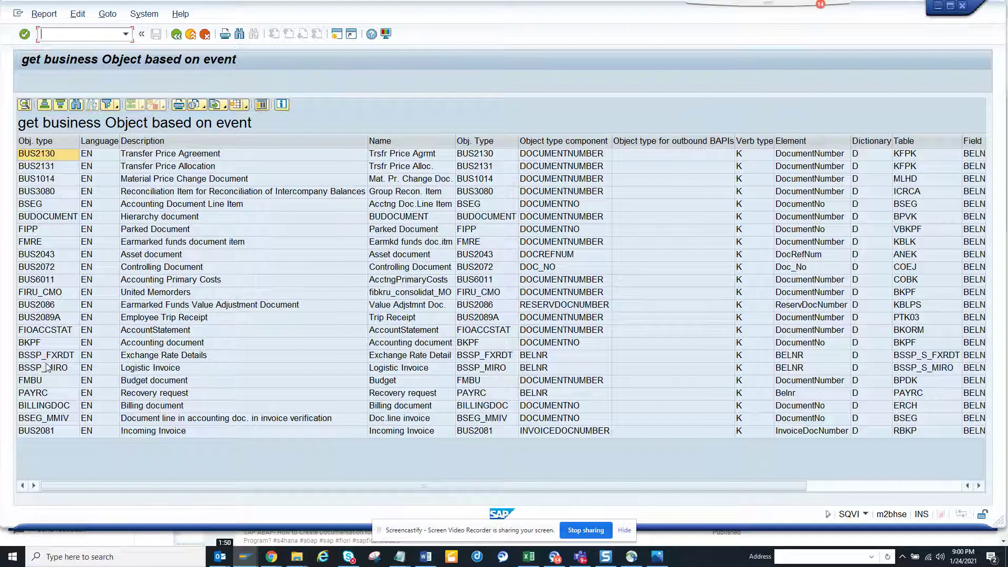
pyautogui.click(176, 34)
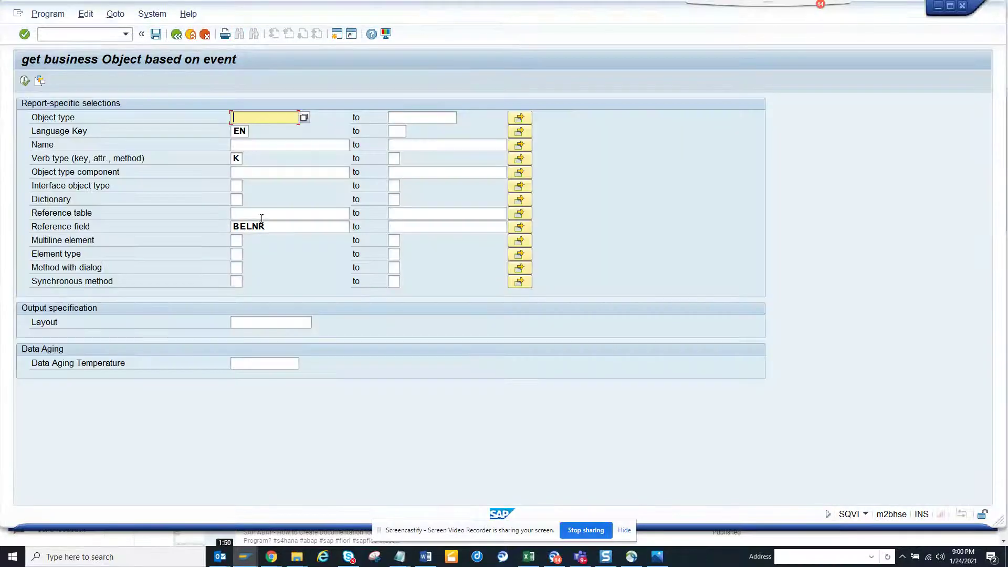
# - Run with Reference field VBELN, sort results ascending by Obj. type, then go back
pyautogui.write('vbeln')
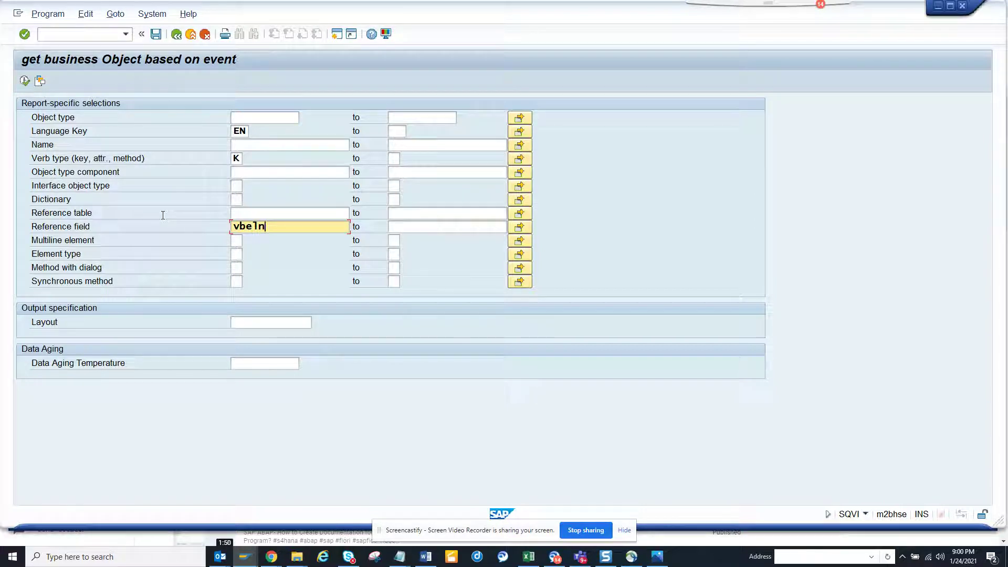
pyautogui.press('F8')
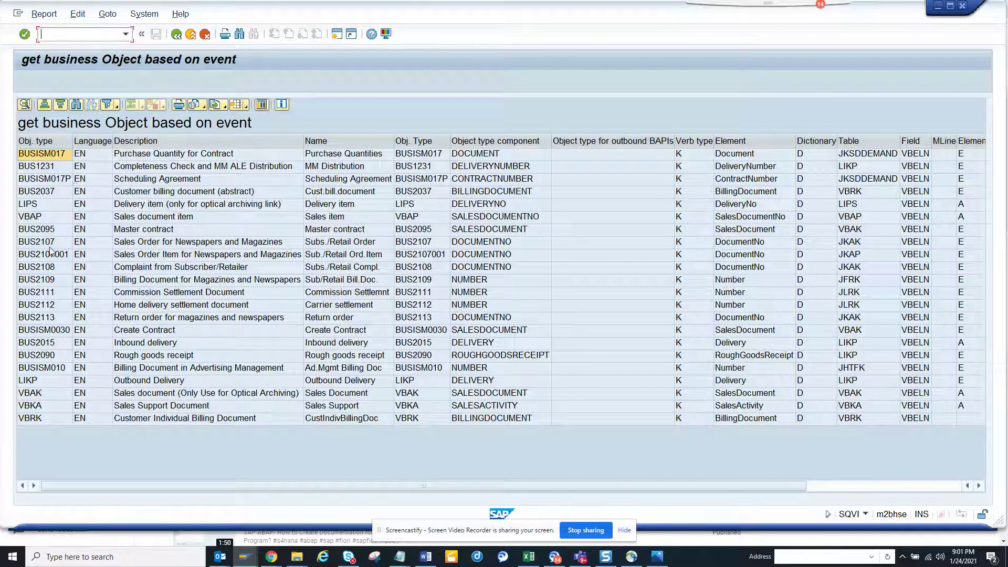
pyautogui.click(47, 140)
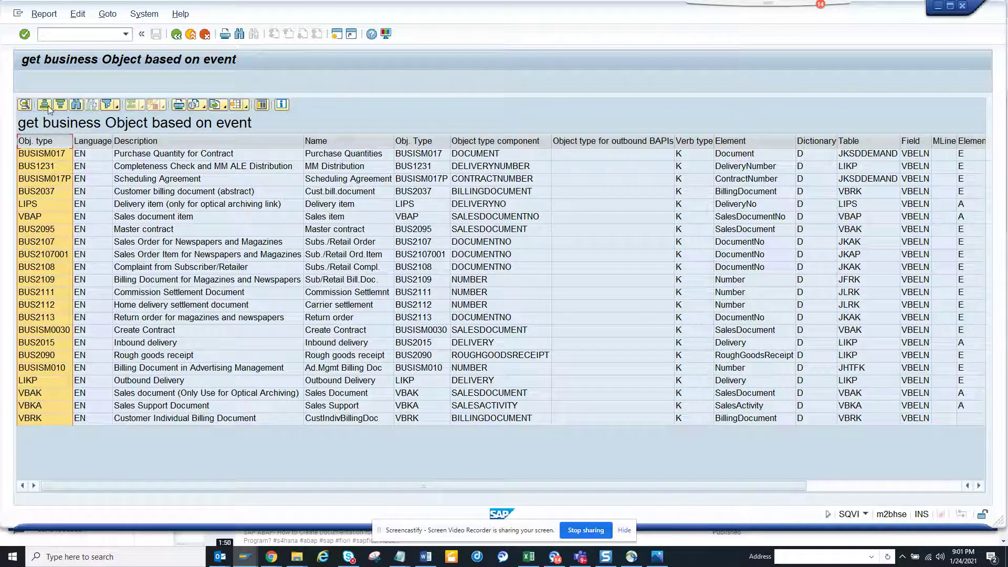
pyautogui.hotkey('ctrl', 'F4')
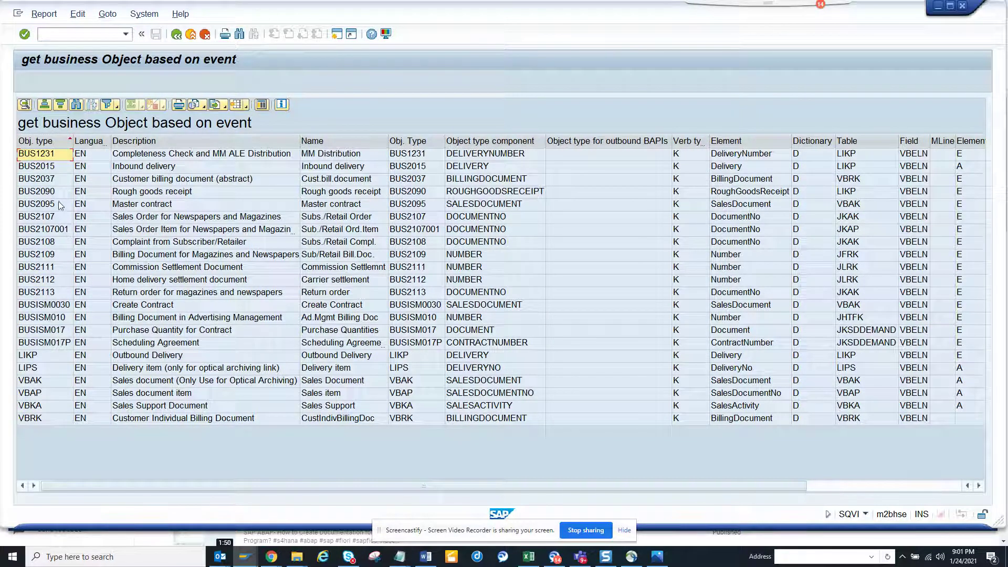
pyautogui.click(177, 34)
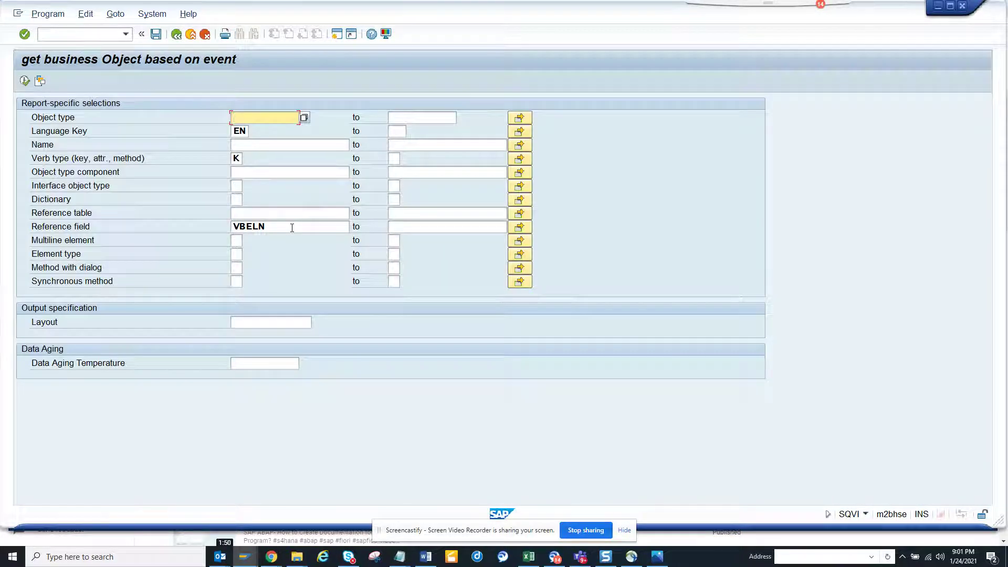
# - Replace the Reference field with EBELN, fixing a typo, and run the report
pyautogui.doubleClick(292, 228)
pyautogui.write('belen')
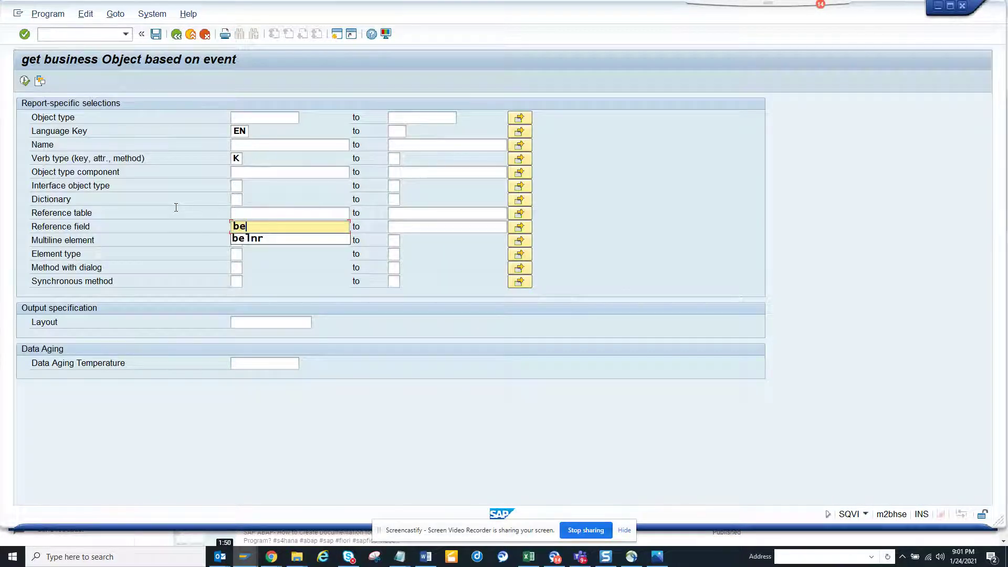
pyautogui.press('BackSpace')
pyautogui.press('BackSpace')
pyautogui.press('BackSpace')
pyautogui.press('BackSpace')
pyautogui.press('BackSpace')
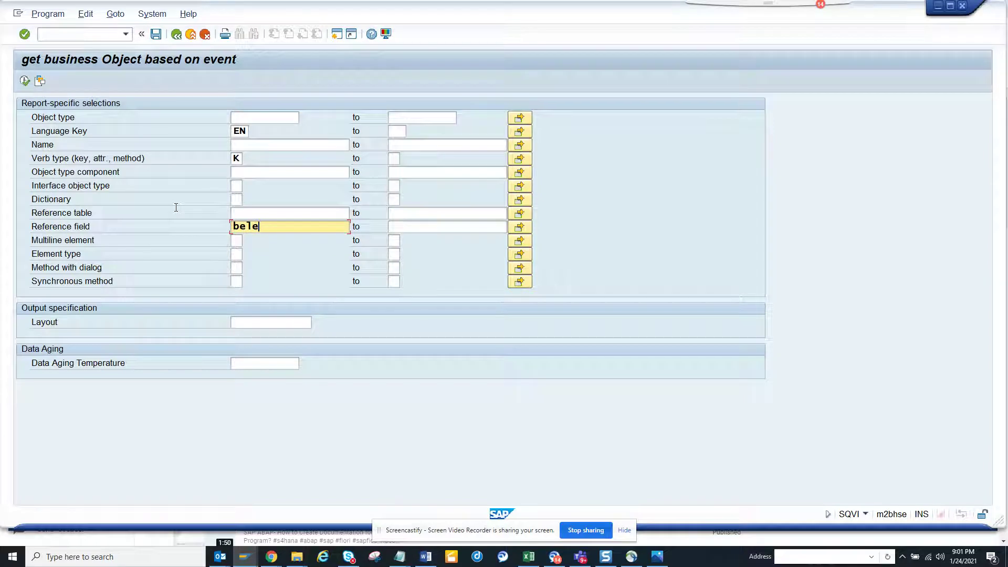
pyautogui.write('ebeln')
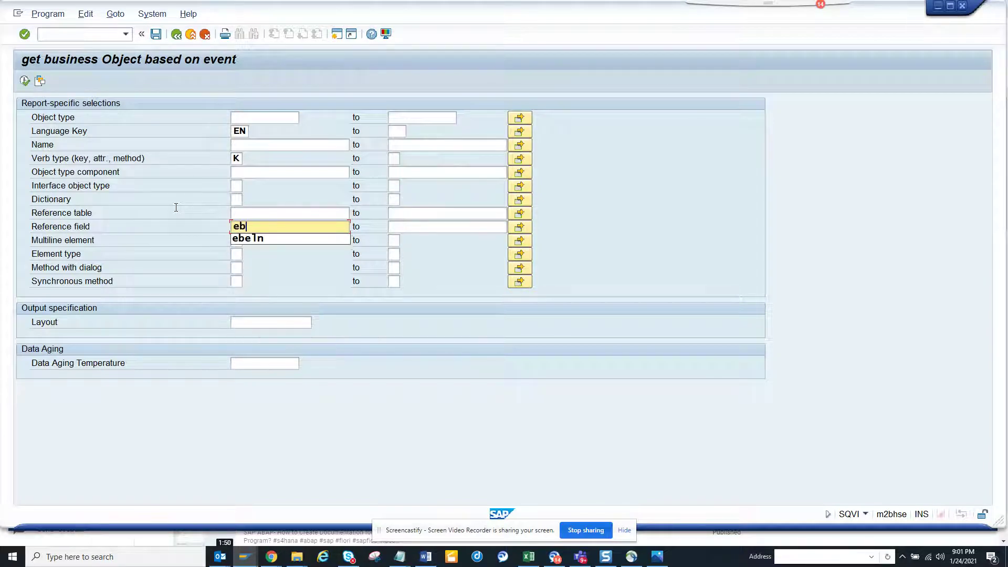
pyautogui.click(25, 81)
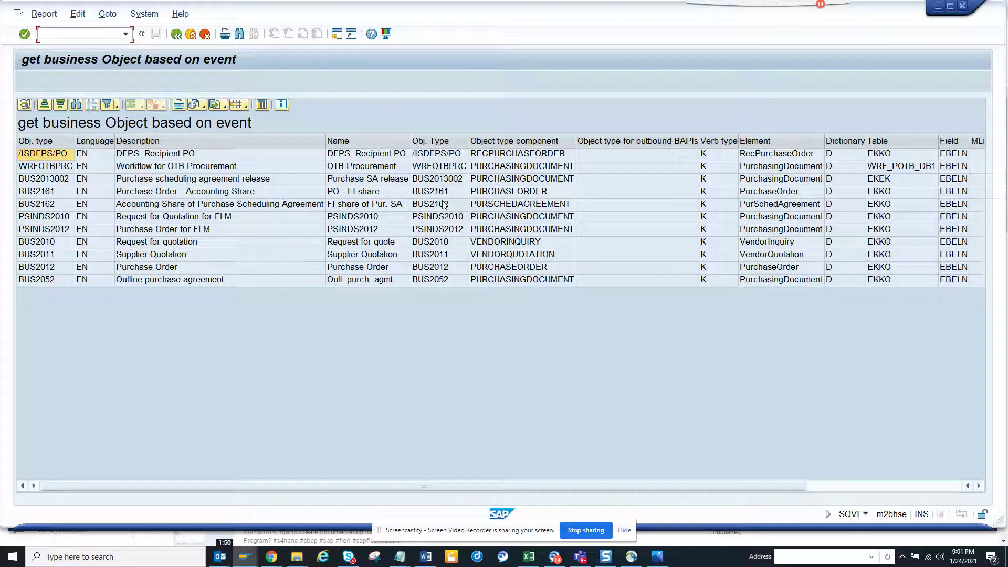
# - Return to the selection screen and show the Verb type value list
pyautogui.click(176, 35)
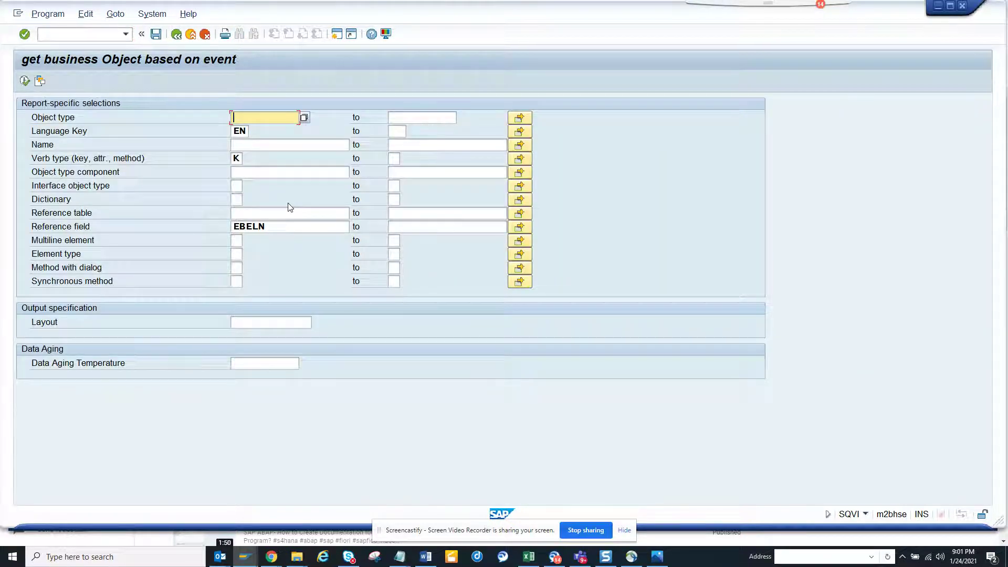
pyautogui.click(237, 158)
pyautogui.press('F4')
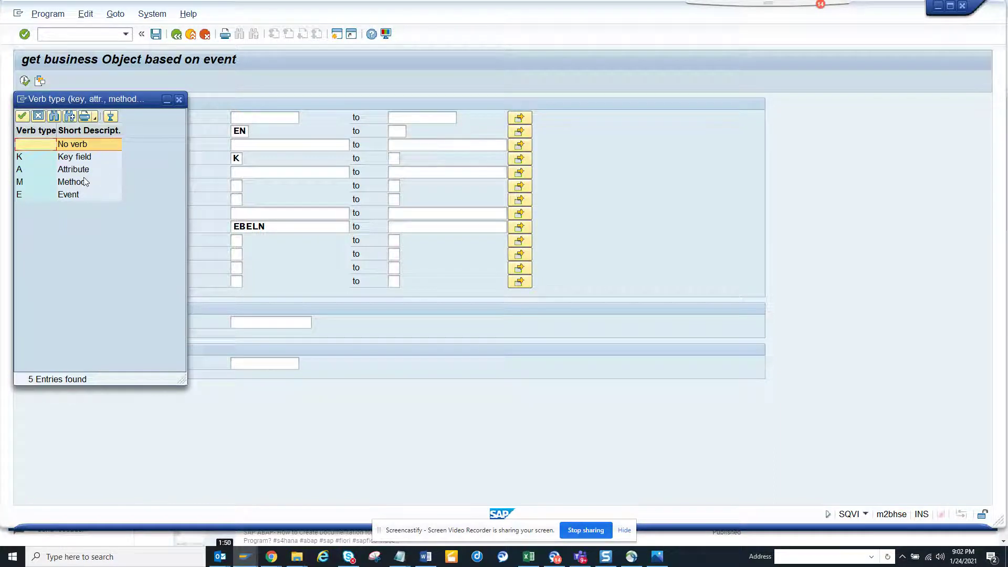
# - Set verb type E (Event) and run the report for reference DELETED, then DELETE
pyautogui.click(77, 197)
pyautogui.doubleClick(77, 197)
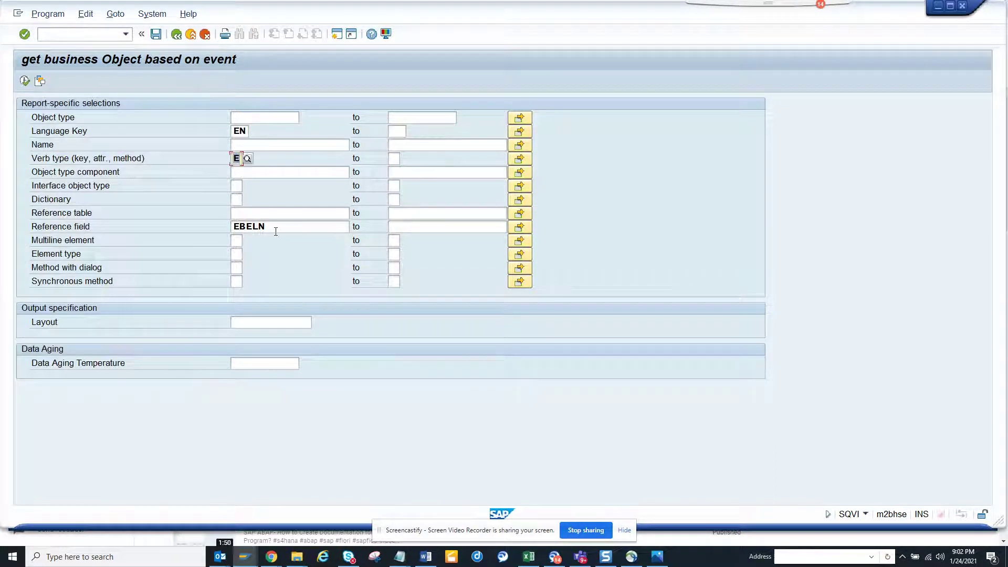
pyautogui.press('Down')
pyautogui.press('Down')
pyautogui.press('Down')
pyautogui.press('Down')
pyautogui.press('Down')
pyautogui.write('deleted')
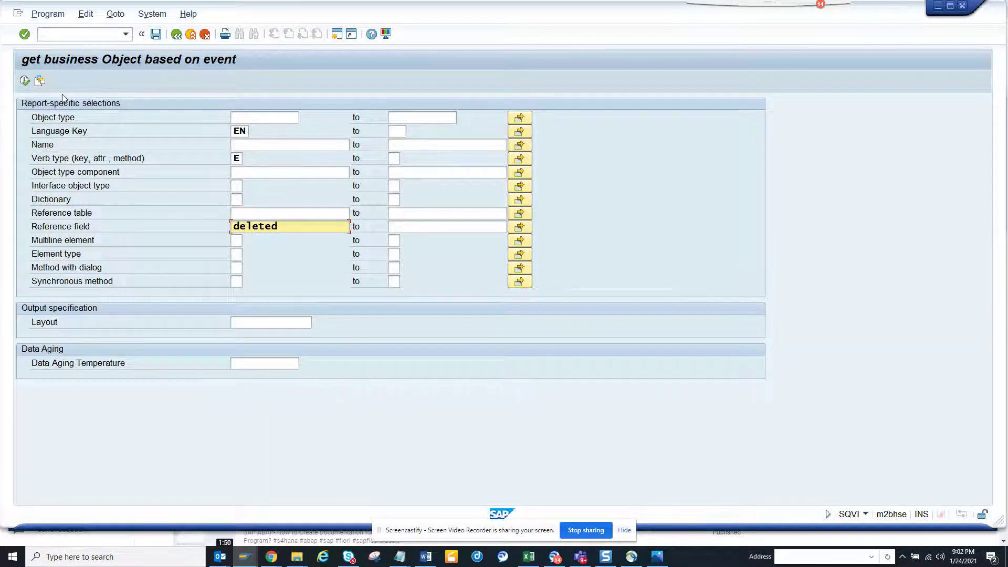
pyautogui.click(25, 81)
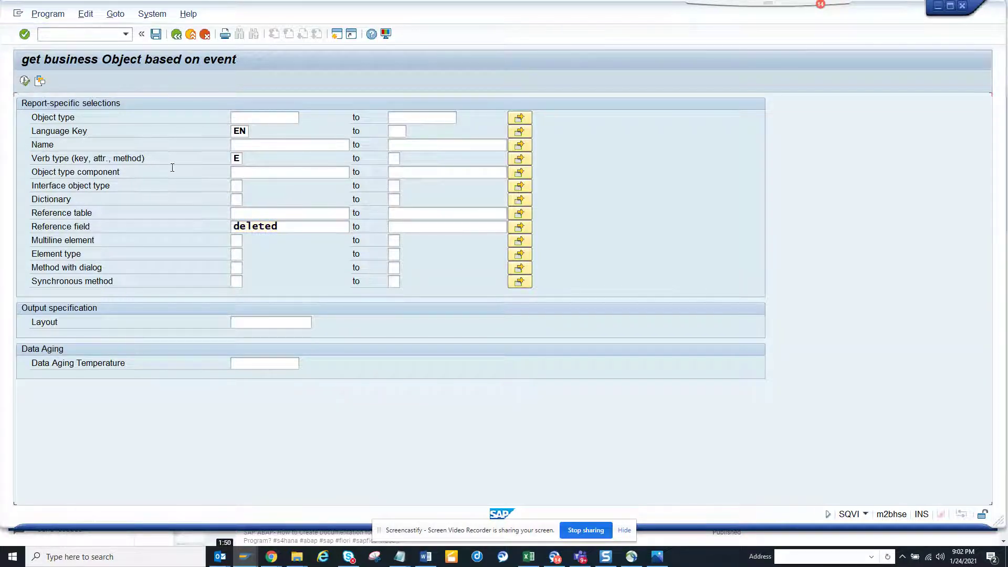
pyautogui.click(280, 226)
pyautogui.press('BackSpace')
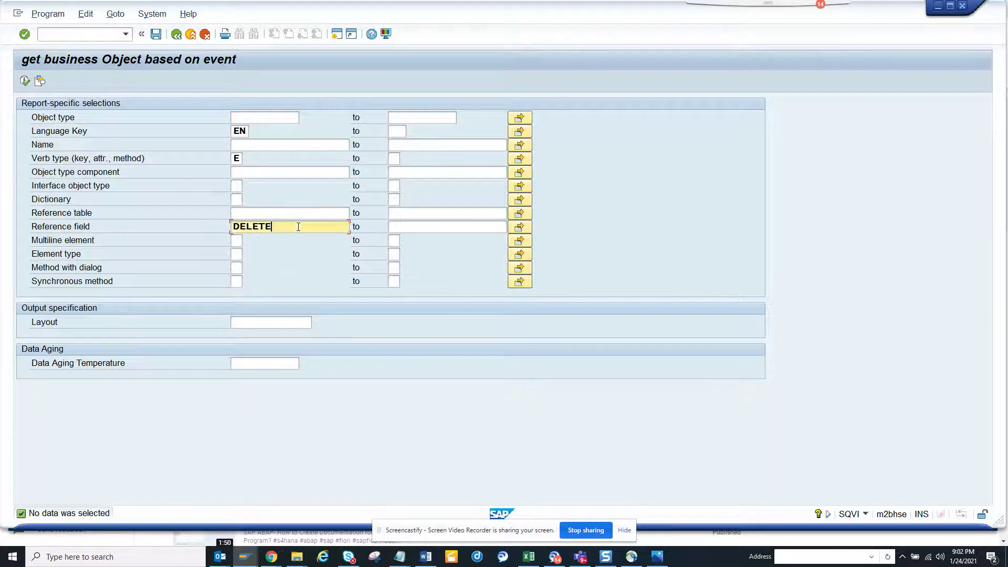
pyautogui.click(24, 81)
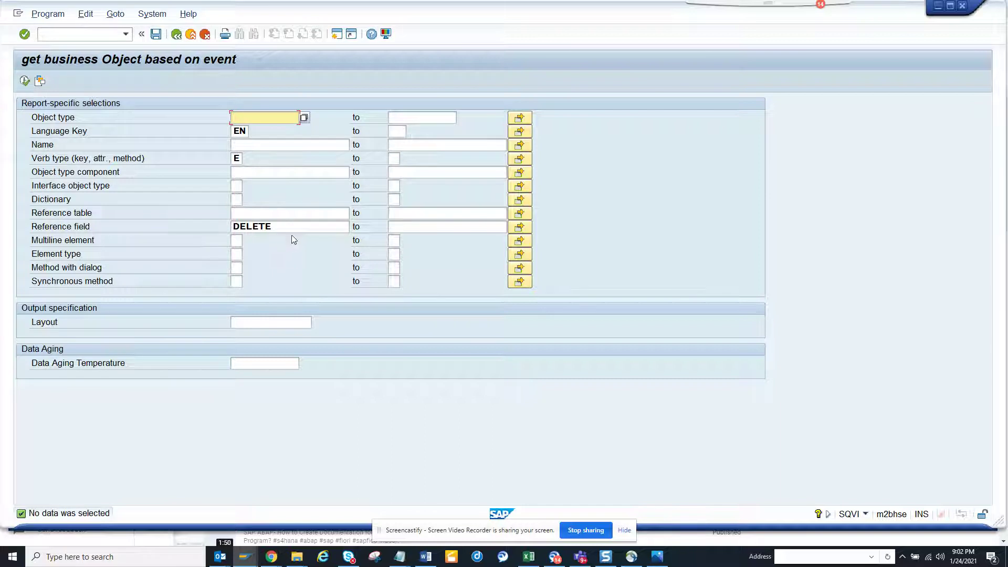
# - Replace the reference value with the wildcard pattern release* and run it
pyautogui.click(116, 223)
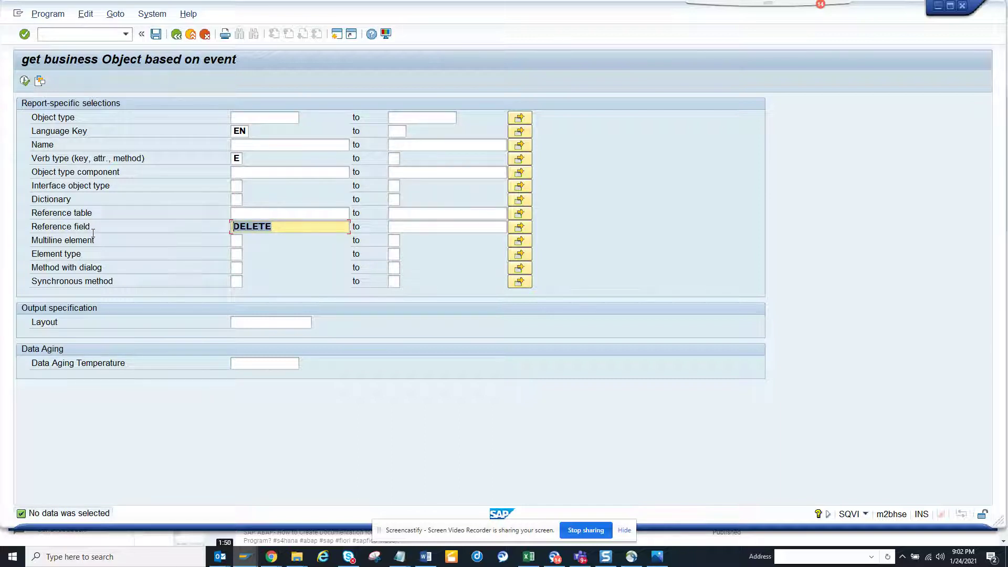
pyautogui.click(93, 231)
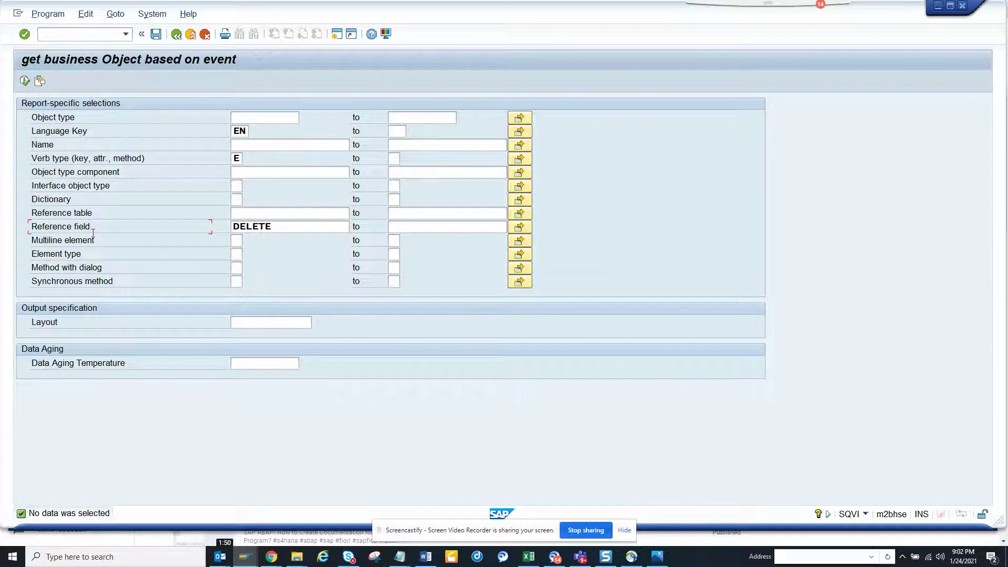
pyautogui.click(286, 225)
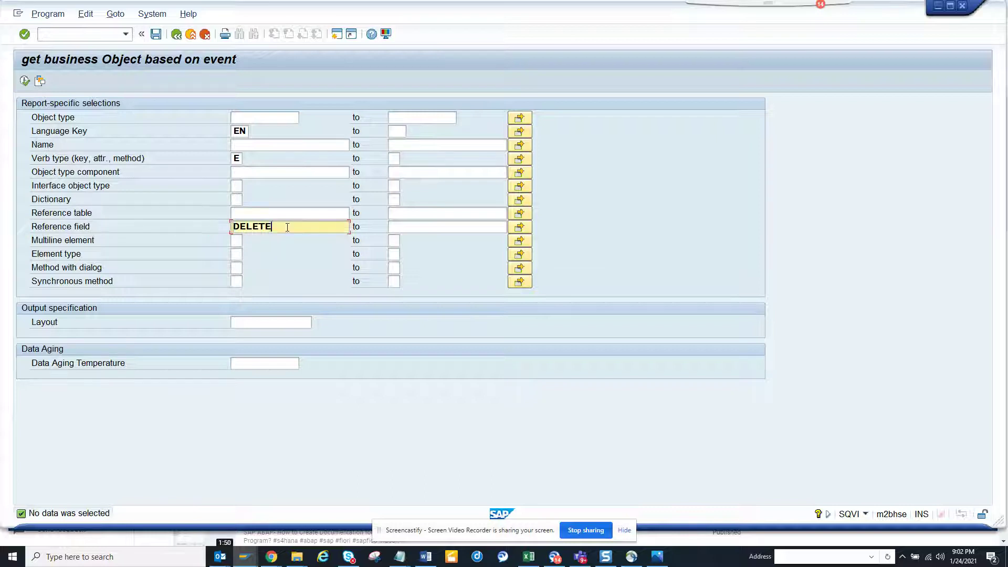
pyautogui.click(114, 221)
pyautogui.write('release*')
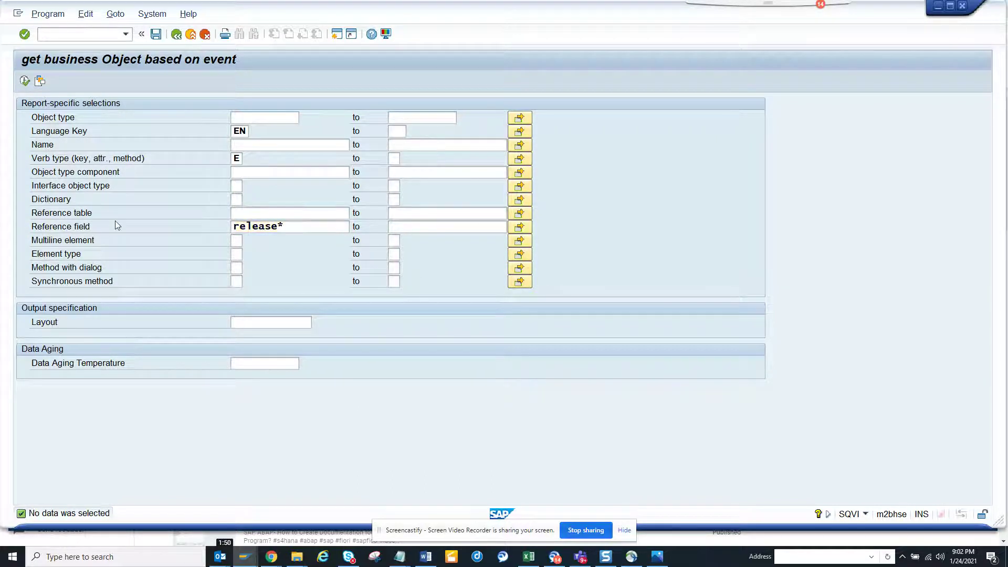
pyautogui.press('Return')
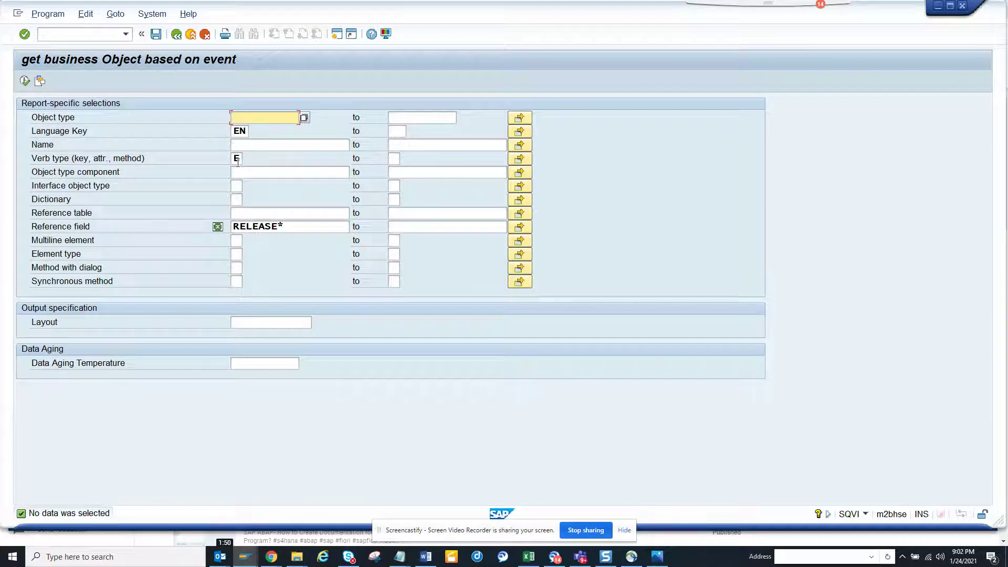
# - Try RELEASED as the reference value, then clear the Reference field
pyautogui.click(288, 227)
pyautogui.press('BackSpace')
pyautogui.write('d')
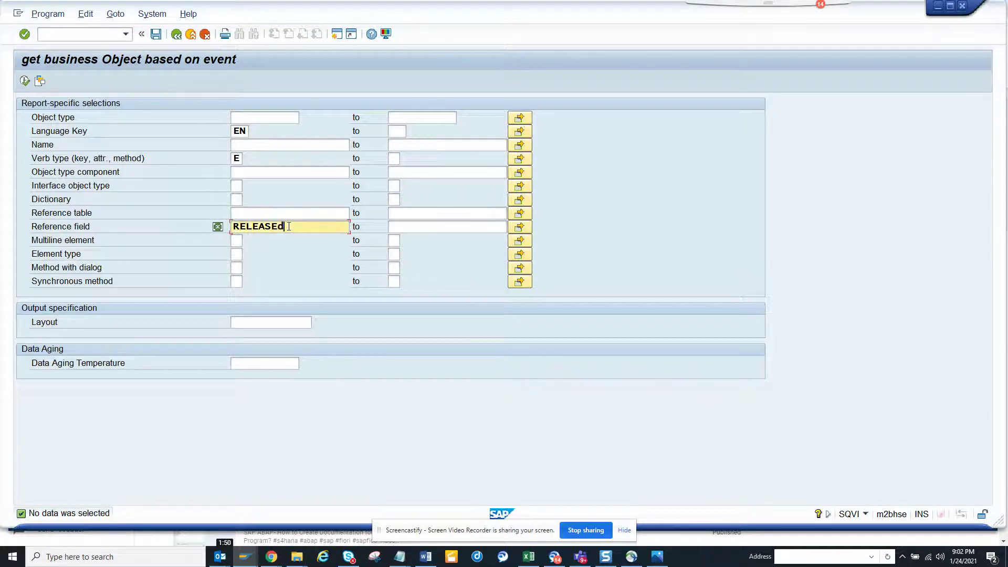
pyautogui.press('Return')
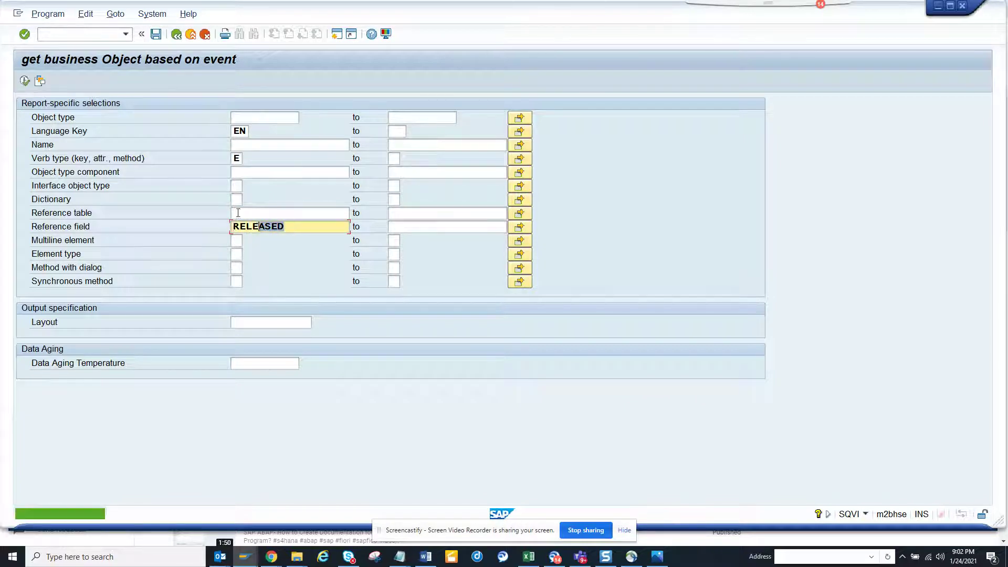
pyautogui.press('BackSpace')
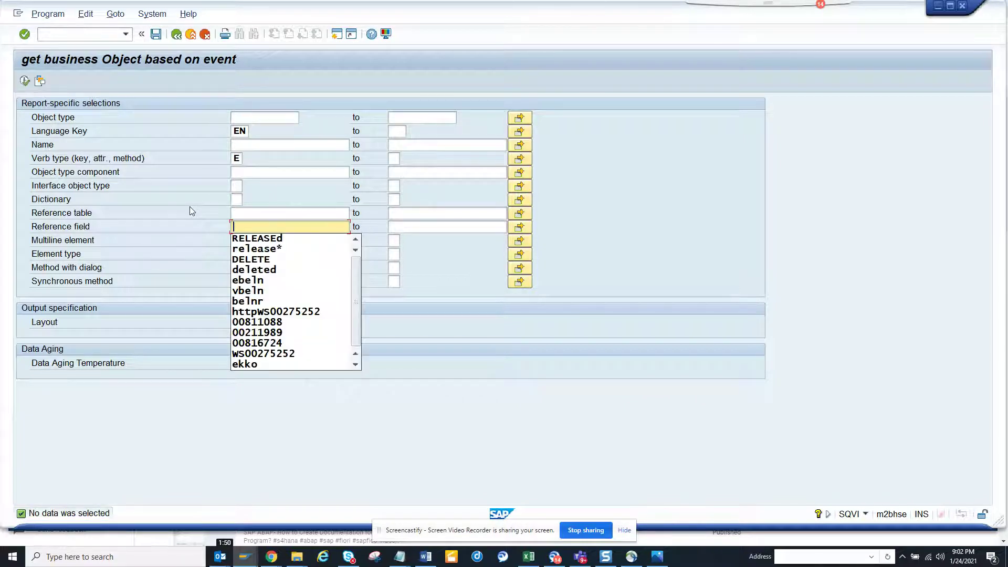
pyautogui.click(278, 194)
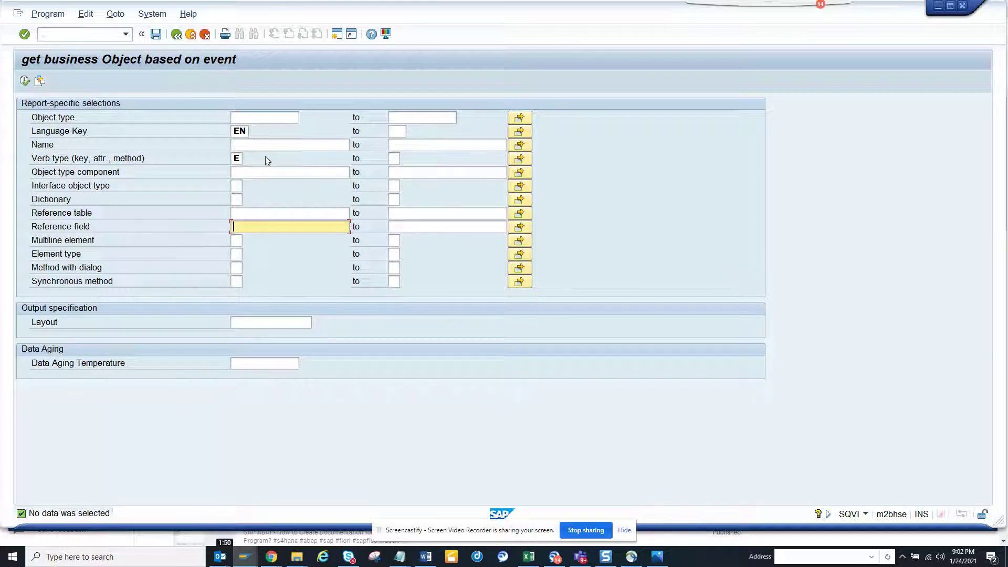
# - Run the report with Name 'delete', then 'deleteD'; neither returns any data
pyautogui.click(282, 144)
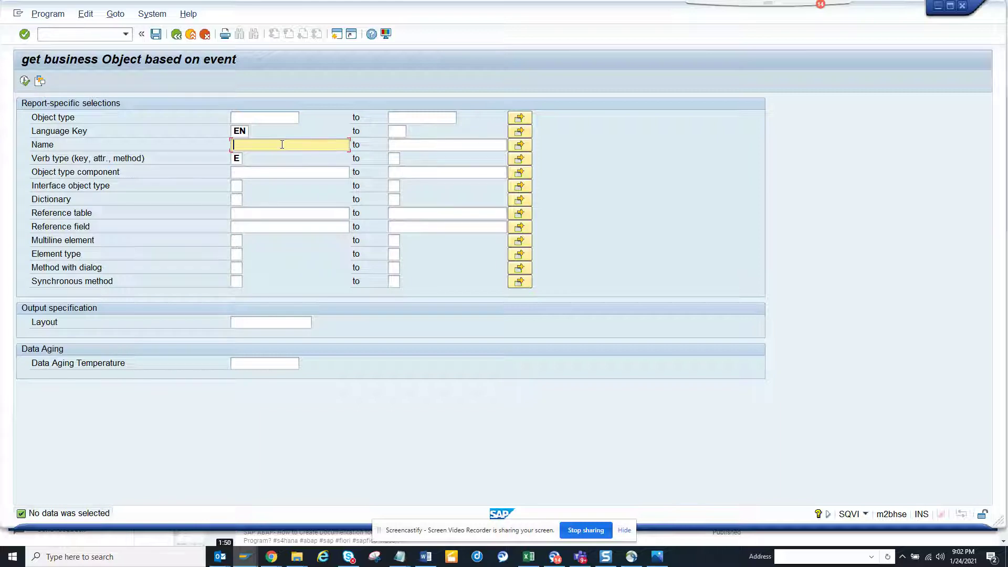
pyautogui.write('delete')
pyautogui.click(24, 81)
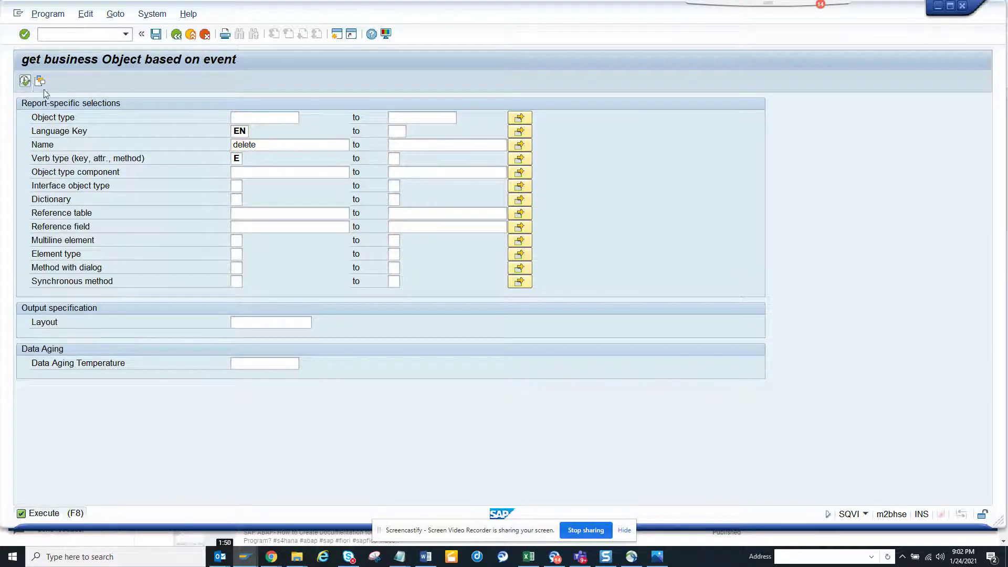
pyautogui.click(265, 142)
pyautogui.write('D')
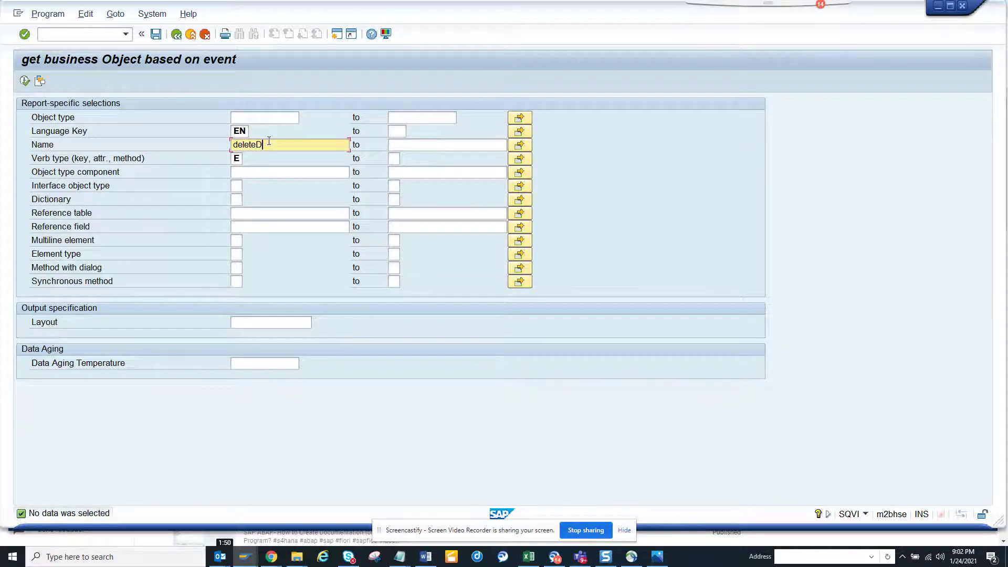
pyautogui.click(25, 82)
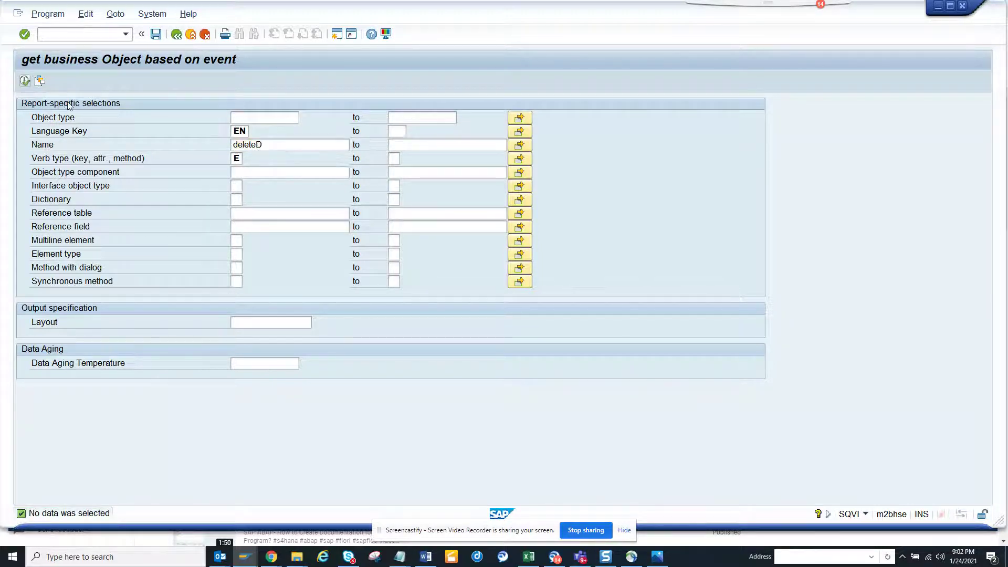
pyautogui.click(25, 81)
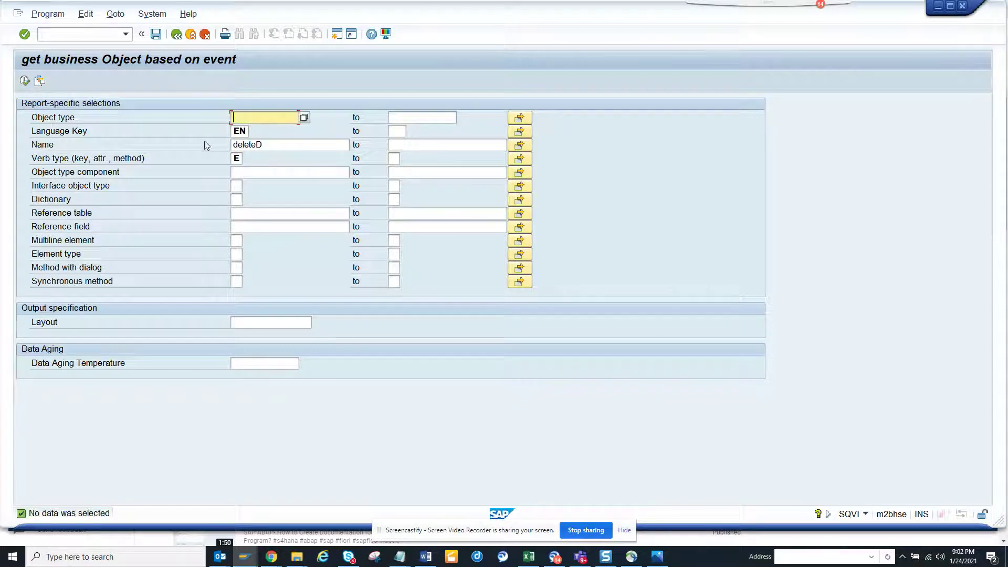
# - Clear the Name criterion and bring up the report's saved variants
pyautogui.click(272, 146)
pyautogui.press('BackSpace')
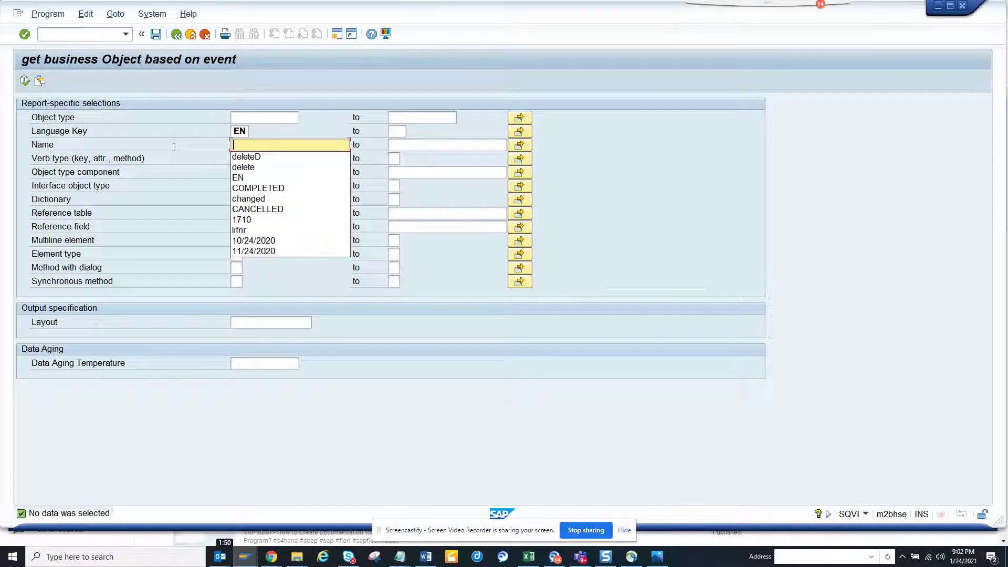
pyautogui.click(40, 81)
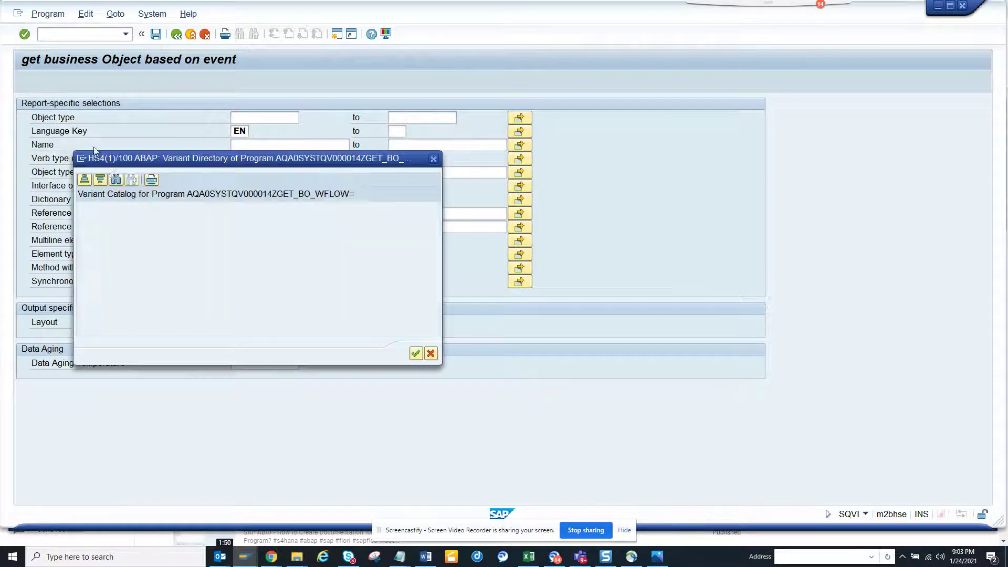
# - Load the BUS2012 variant, list Purchase Order events like CHANGED and RELEASED, then return to selections
pyautogui.click(113, 225)
pyautogui.doubleClick(114, 225)
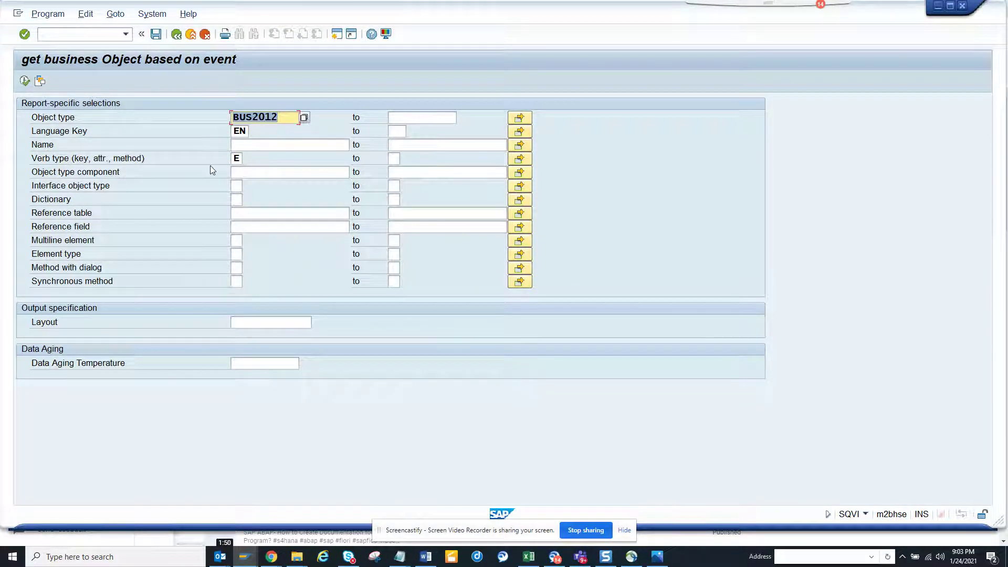
pyautogui.click(253, 151)
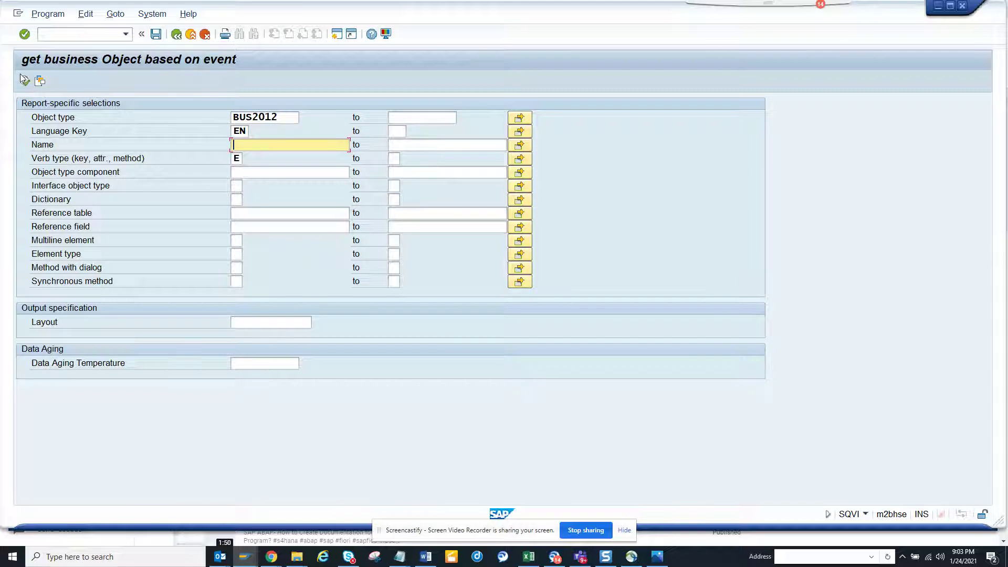
pyautogui.press('F8')
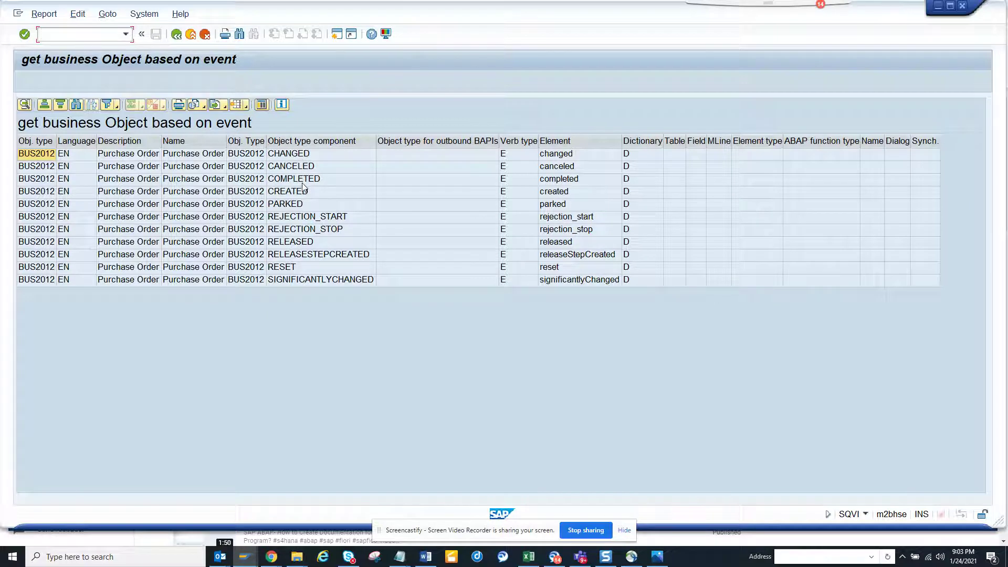
pyautogui.click(176, 35)
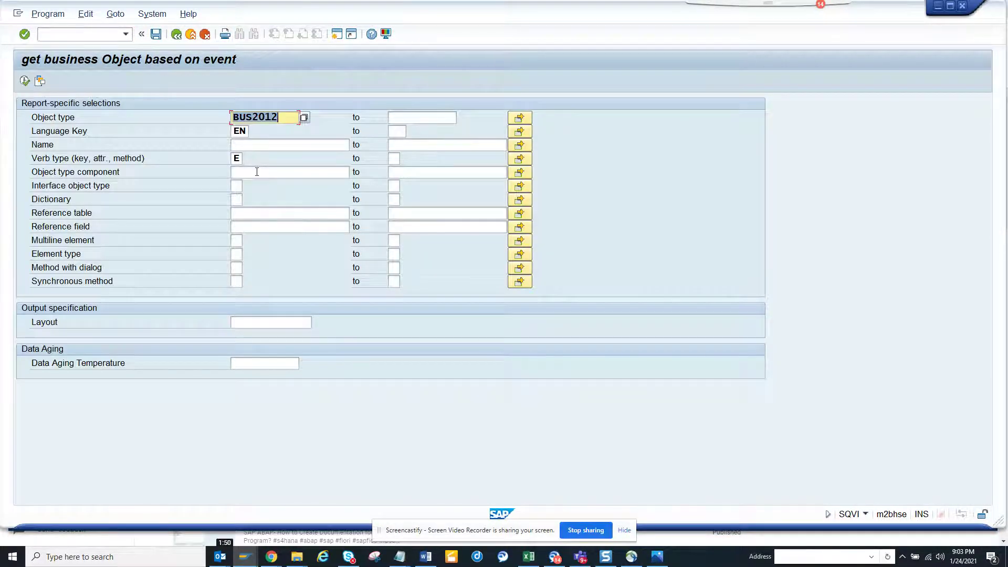
pyautogui.click(257, 171)
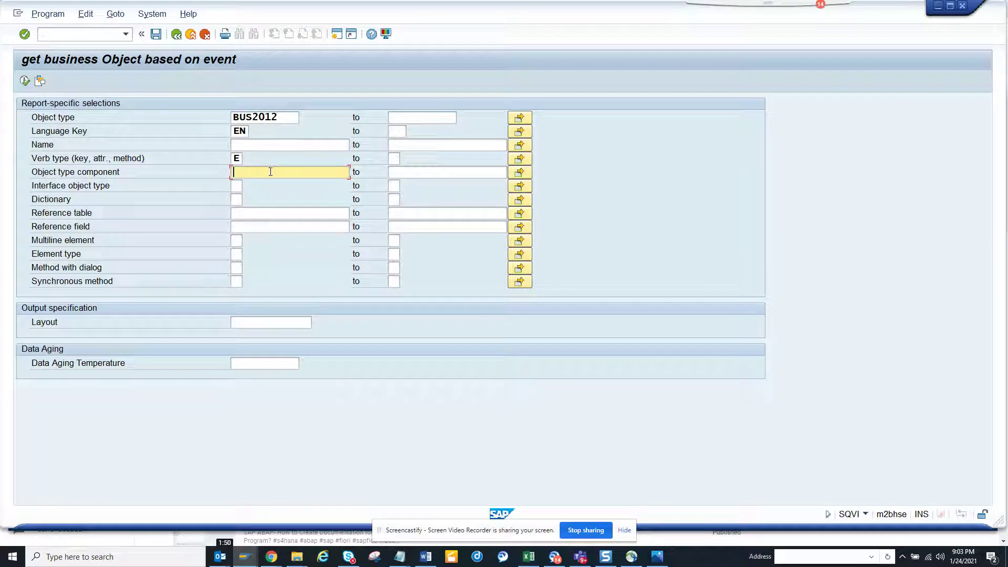
# - Clear the BUS2012 filter and run with component DELETED, listing objects like BUS2005 and VBKA
pyautogui.doubleClick(257, 118)
pyautogui.press('Delete')
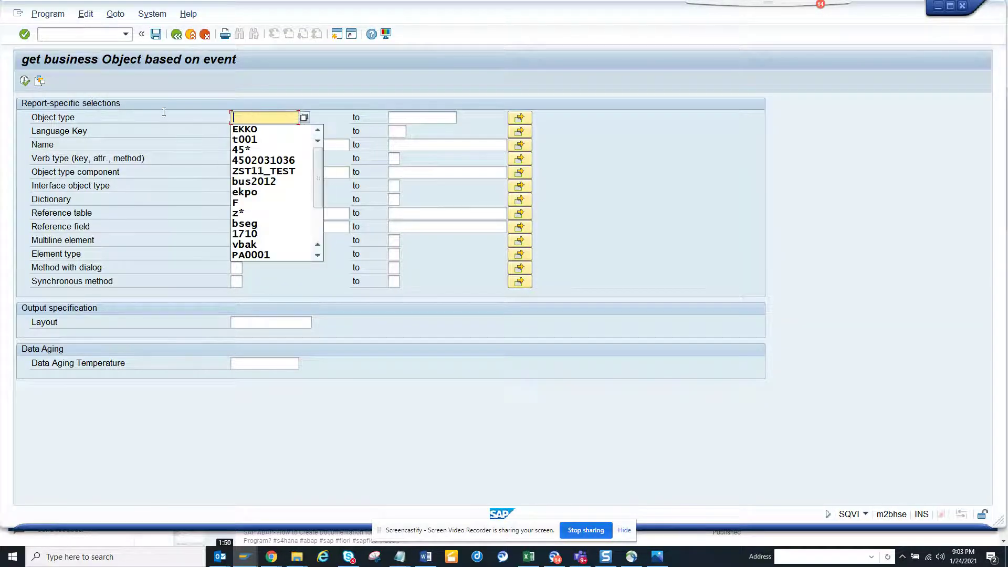
pyautogui.click(247, 172)
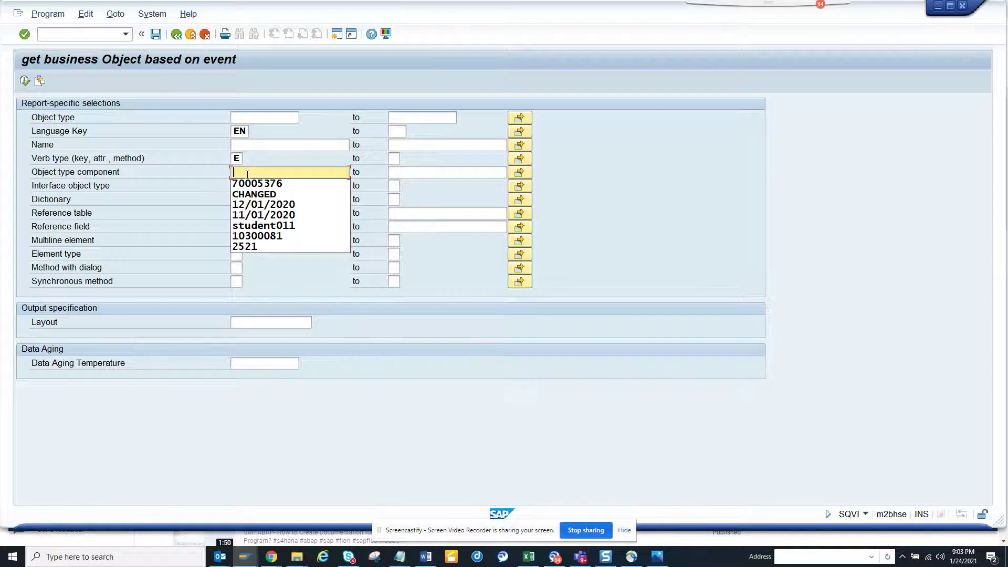
pyautogui.write('delete')
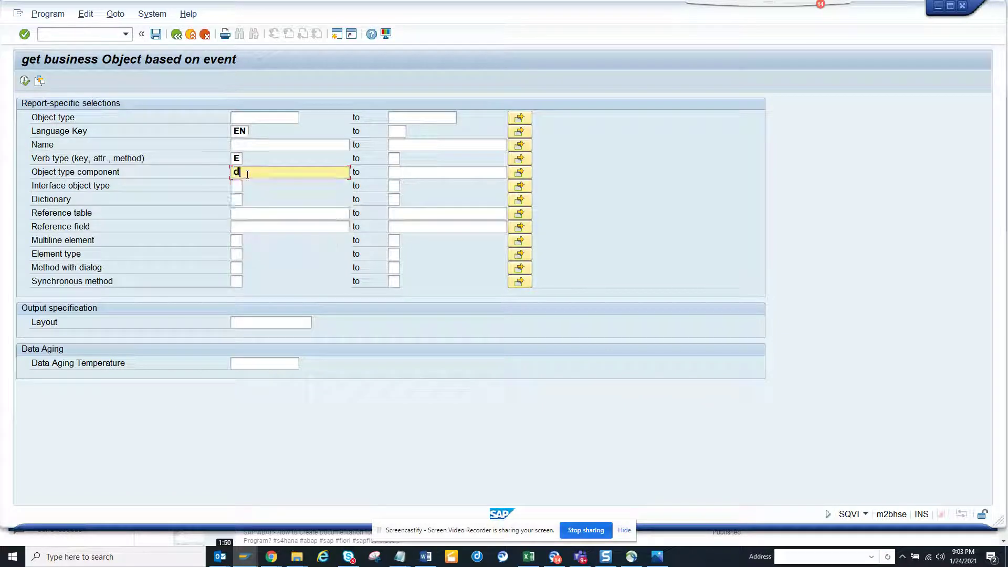
pyautogui.click(24, 81)
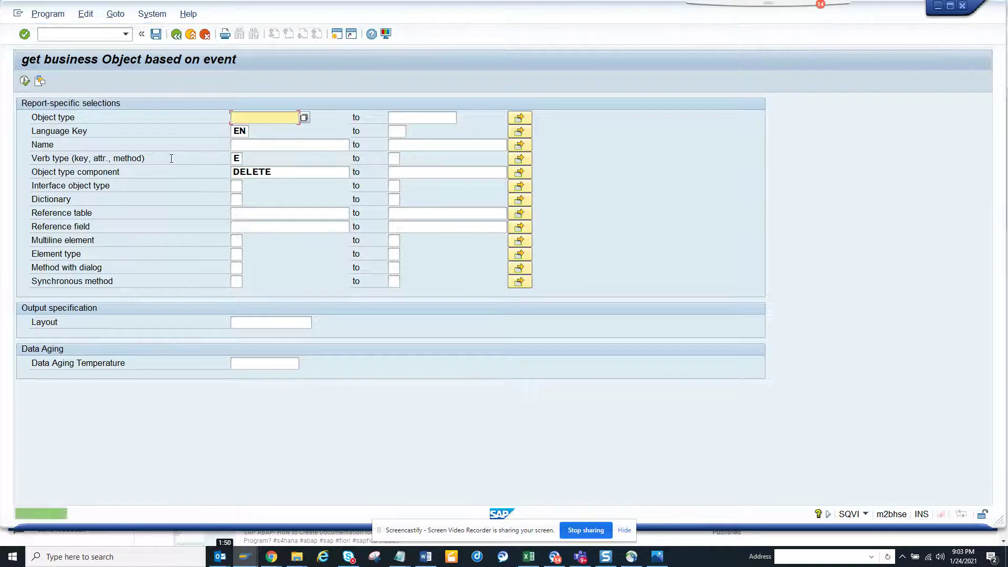
pyautogui.click(283, 172)
pyautogui.write('D')
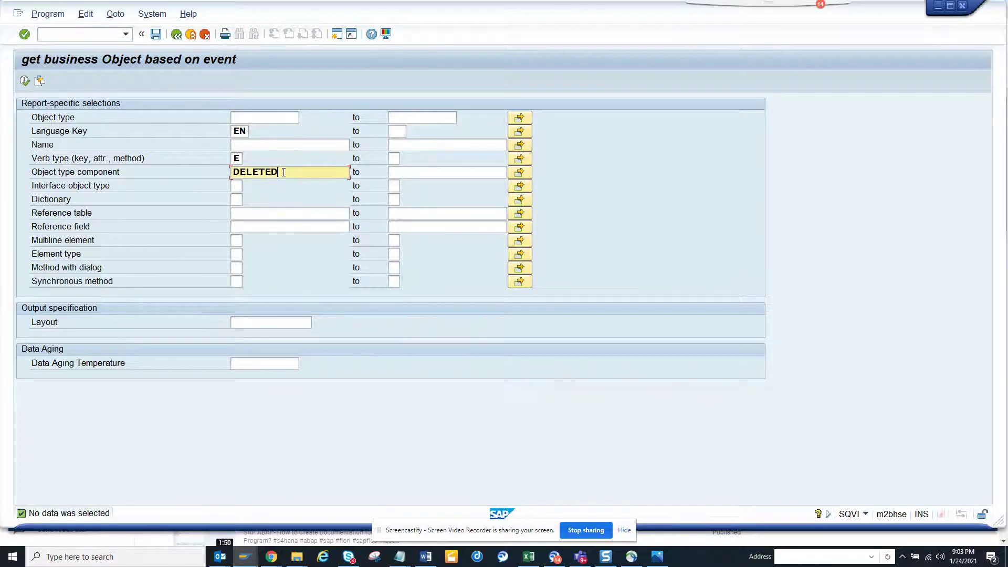
pyautogui.press('F8')
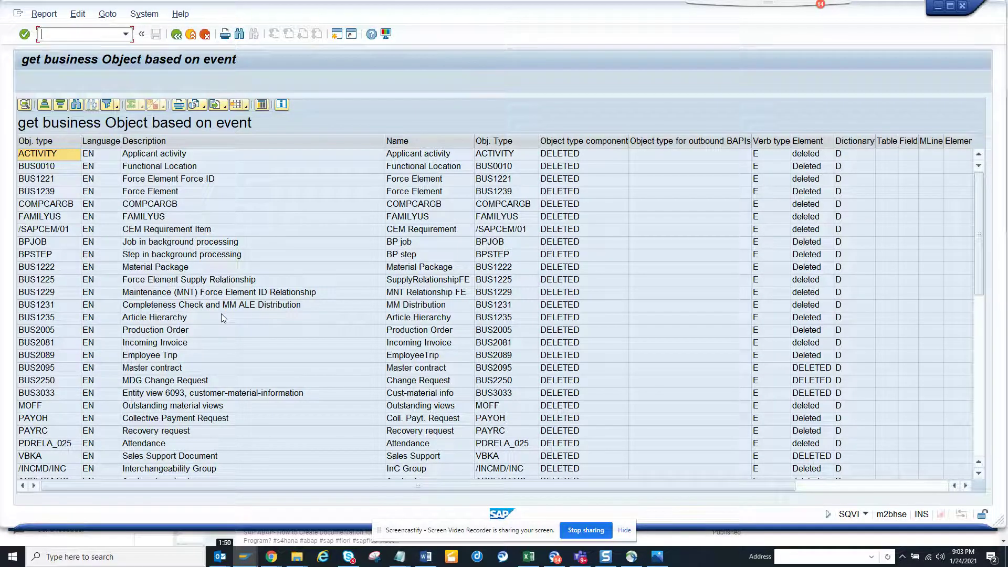
pyautogui.click(176, 34)
# - Swap the Object type component to Released, listing BUS2007 Maintenance order and BUS2012 Purchase Order
pyautogui.doubleClick(285, 171)
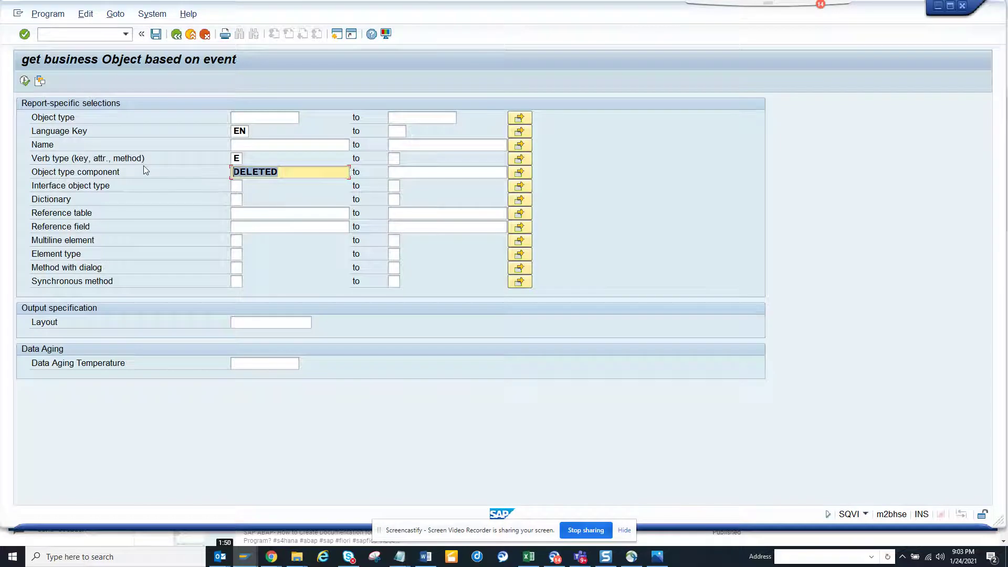
pyautogui.write('Released')
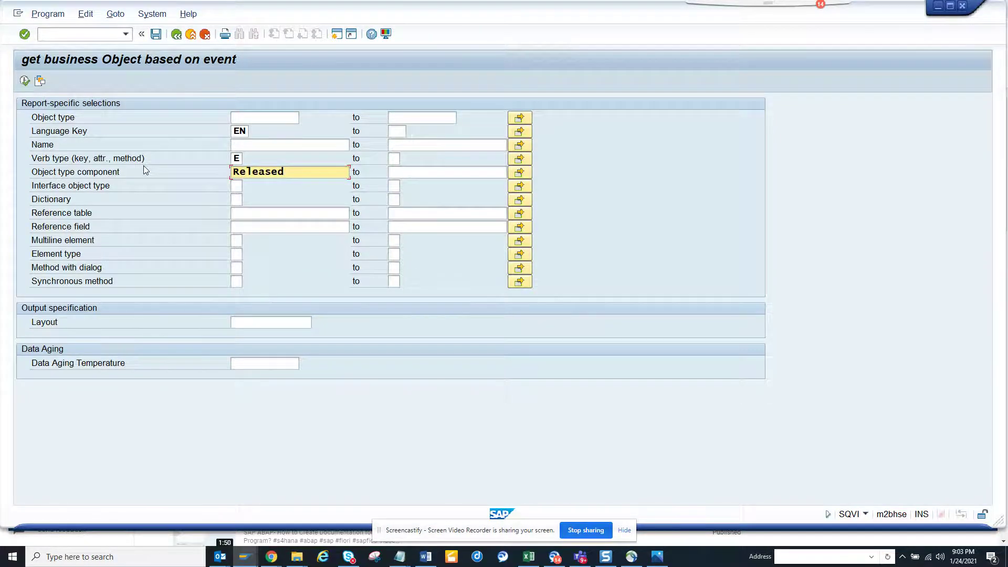
pyautogui.press('Return')
pyautogui.press('F8')
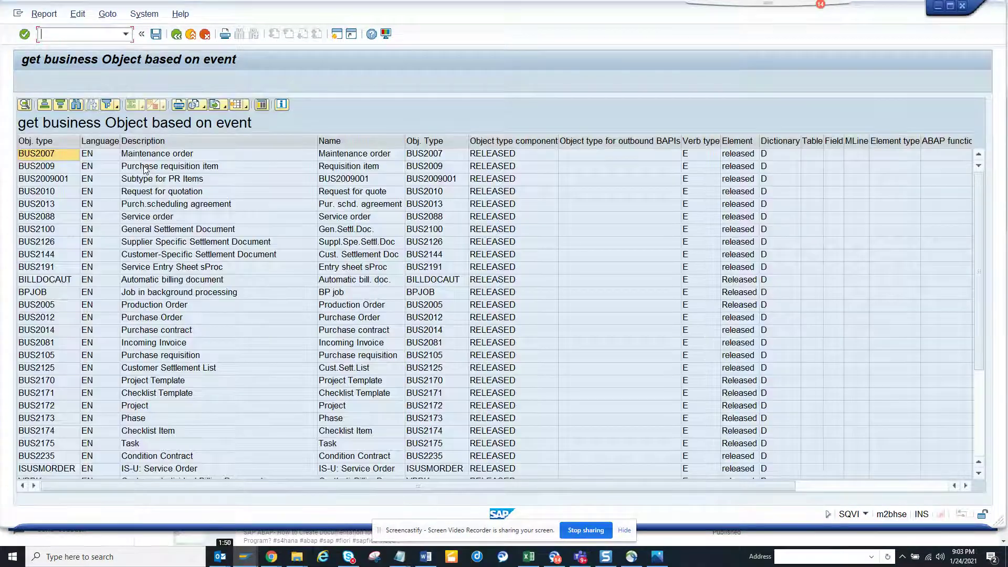